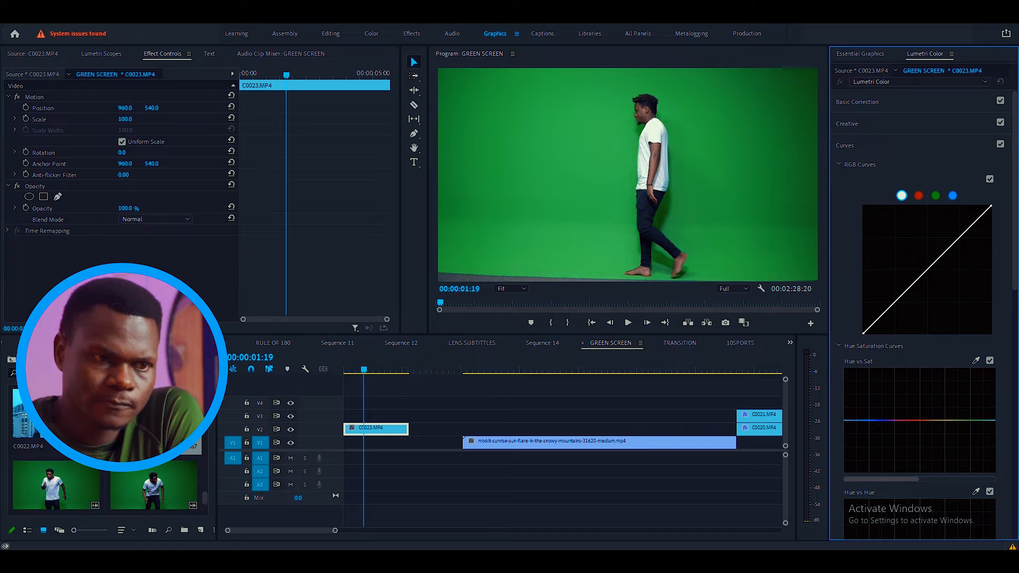
# Step: Sample the green backdrop for the Lumetri hue curves, raising the green strongly in Hue vs Sat and adjusting it slightly in Hue vs Hue
pyautogui.scroll(-5, 1006, 353)
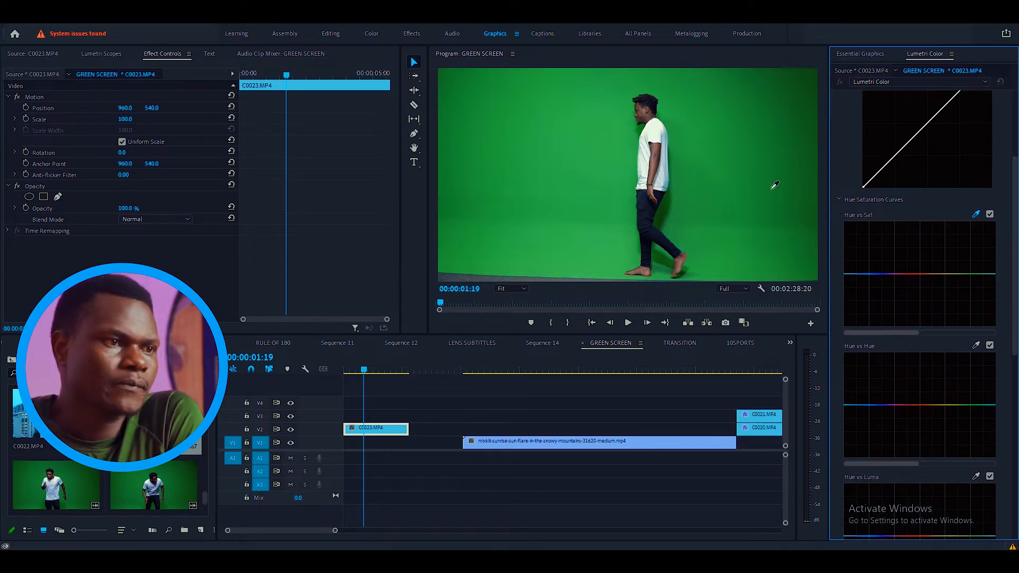
pyautogui.click(752, 116)
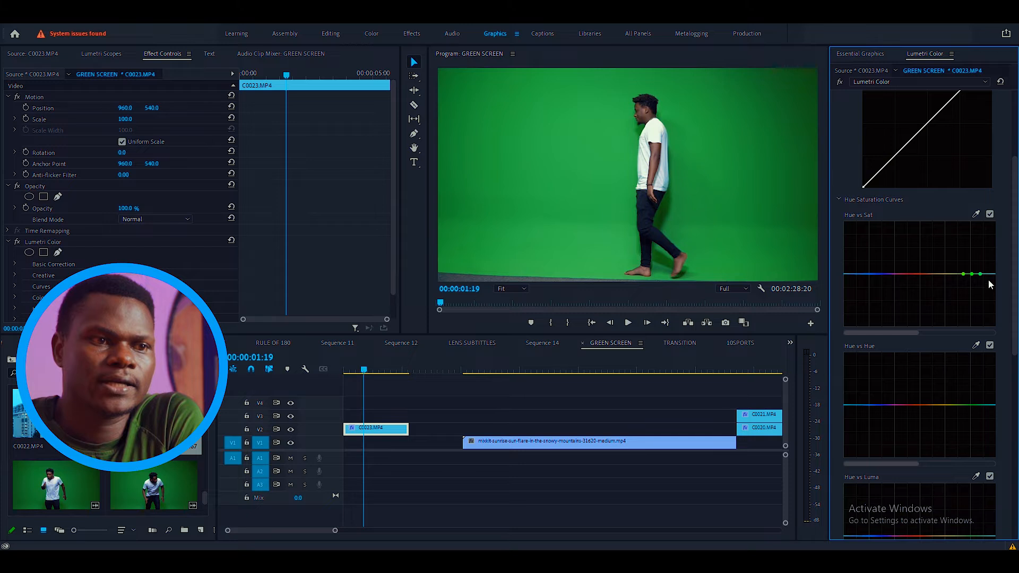
pyautogui.moveTo(974, 277); pyautogui.dragTo(980, 259)
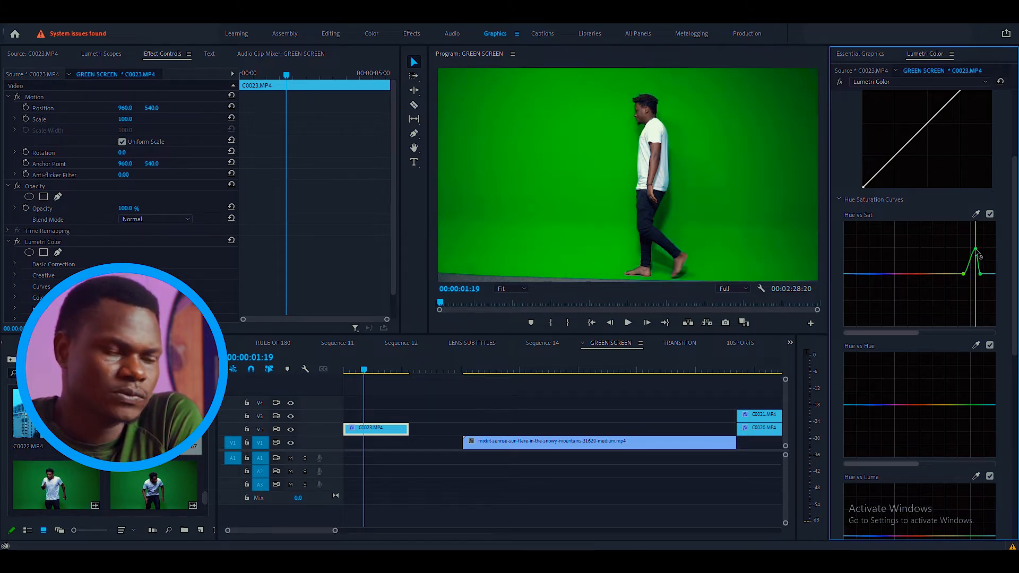
pyautogui.moveTo(980, 262); pyautogui.dragTo(977, 260)
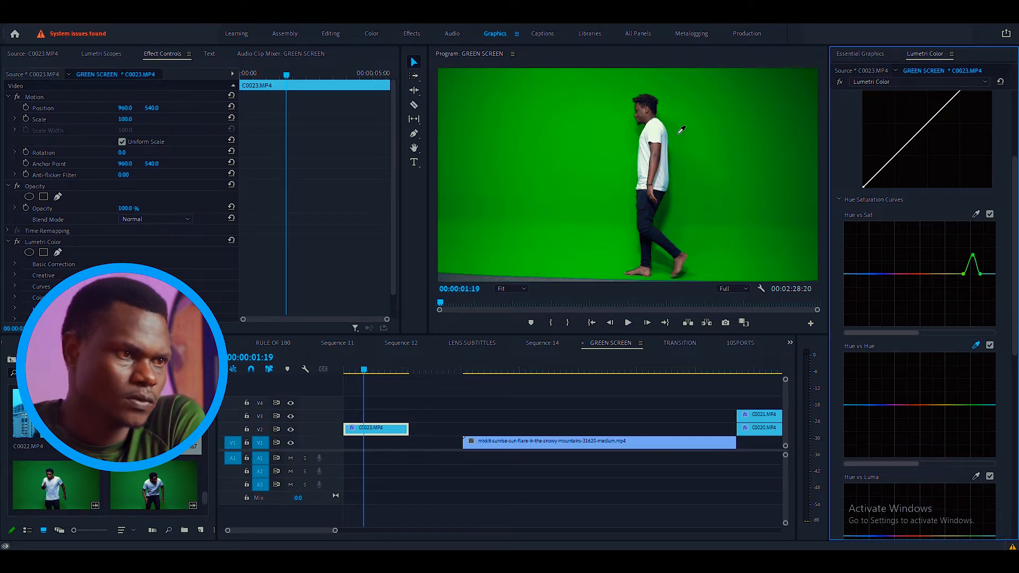
pyautogui.moveTo(972, 406)
pyautogui.mouseDown()
pyautogui.moveTo(975, 393)
pyautogui.moveTo(976, 409)
pyautogui.mouseUp()
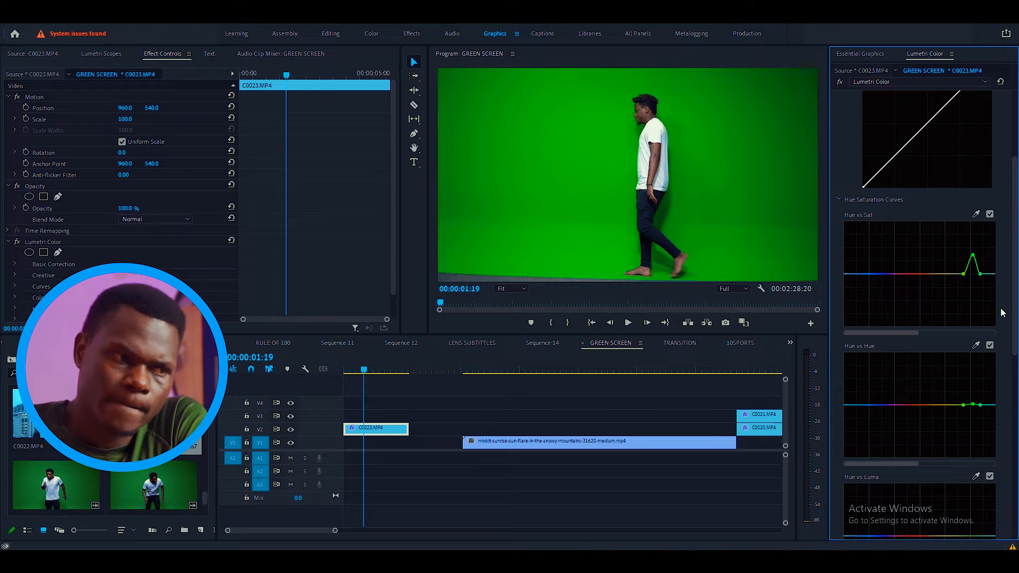
# Step: Sample the green backdrop for the Hue vs Luma curve and raise its luminance, and activate the Luma vs Sat colour sampler
pyautogui.moveTo(1013, 334); pyautogui.dragTo(1013, 399)
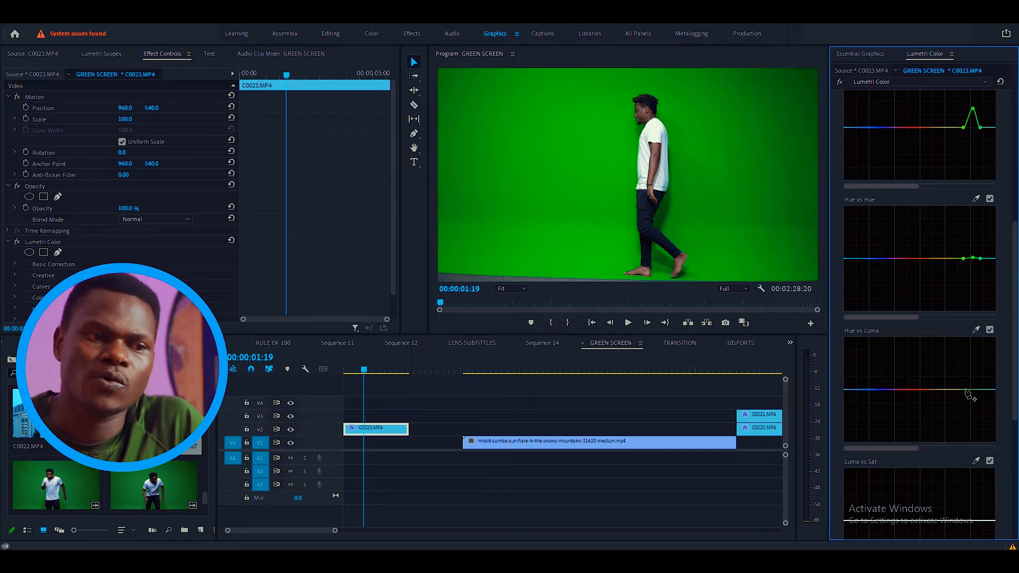
pyautogui.click(967, 390)
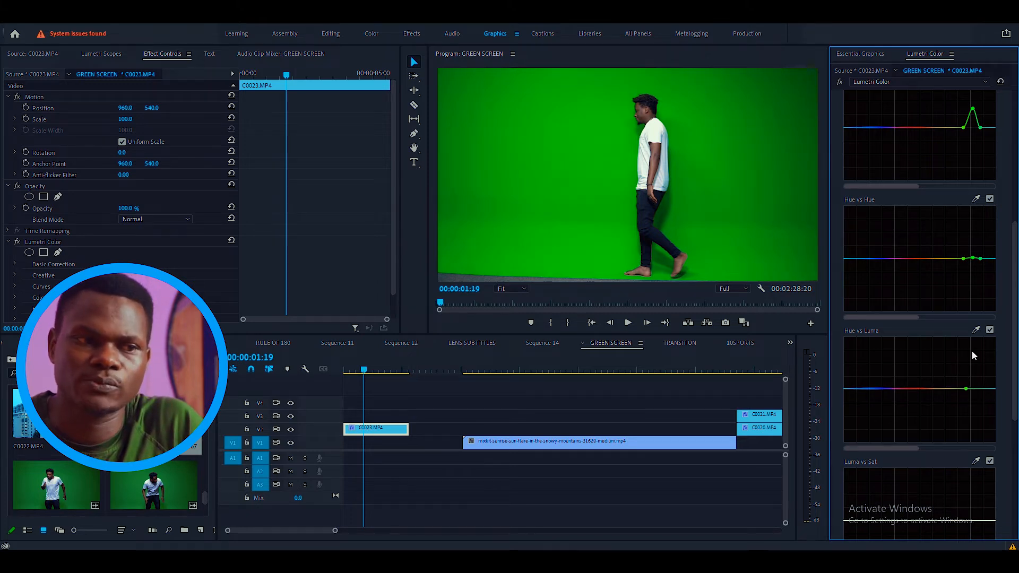
pyautogui.hotkey('ctrl', 'z')
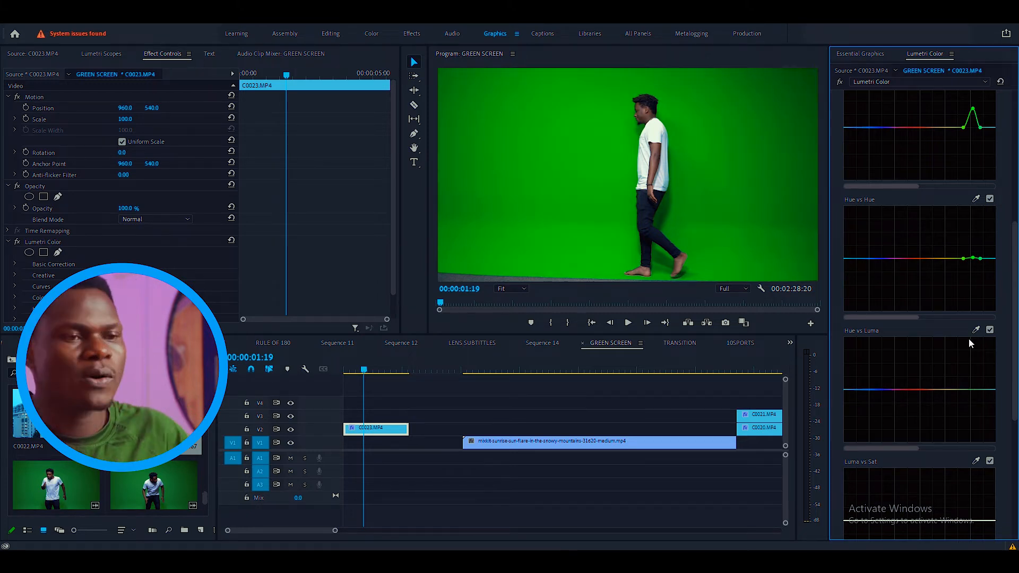
pyautogui.click(974, 330)
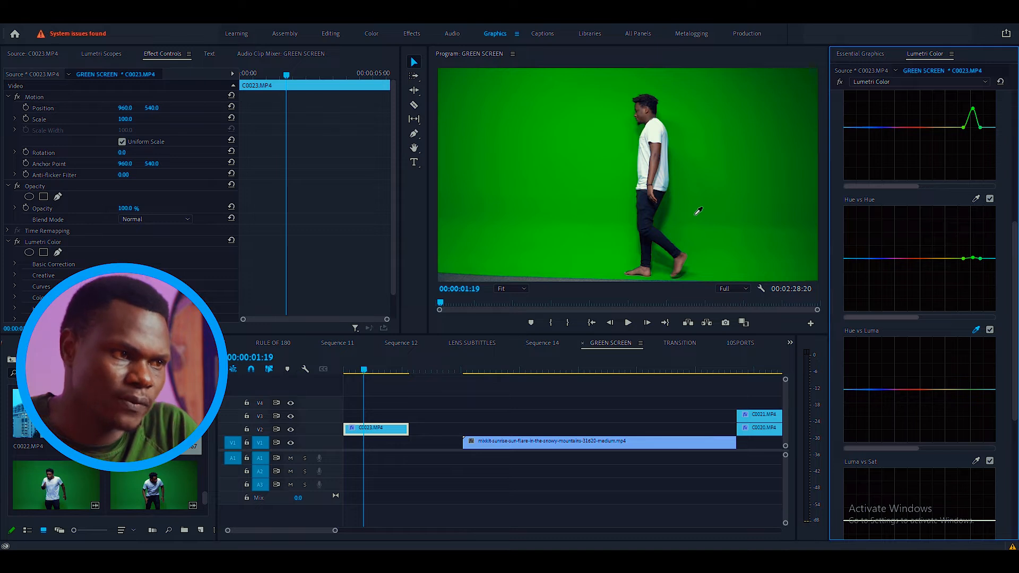
pyautogui.moveTo(974, 392); pyautogui.dragTo(977, 377)
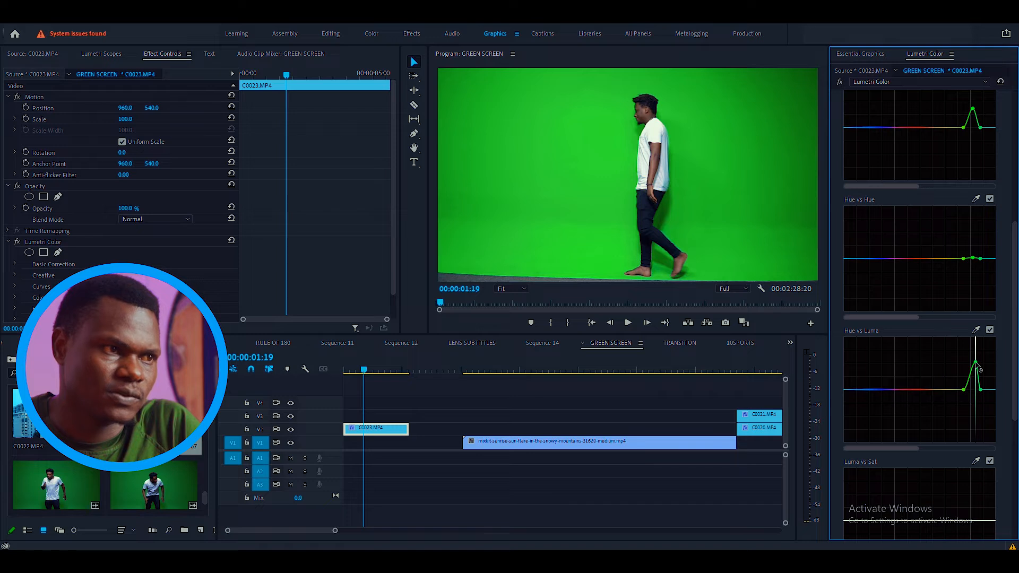
pyautogui.moveTo(976, 379); pyautogui.dragTo(972, 371)
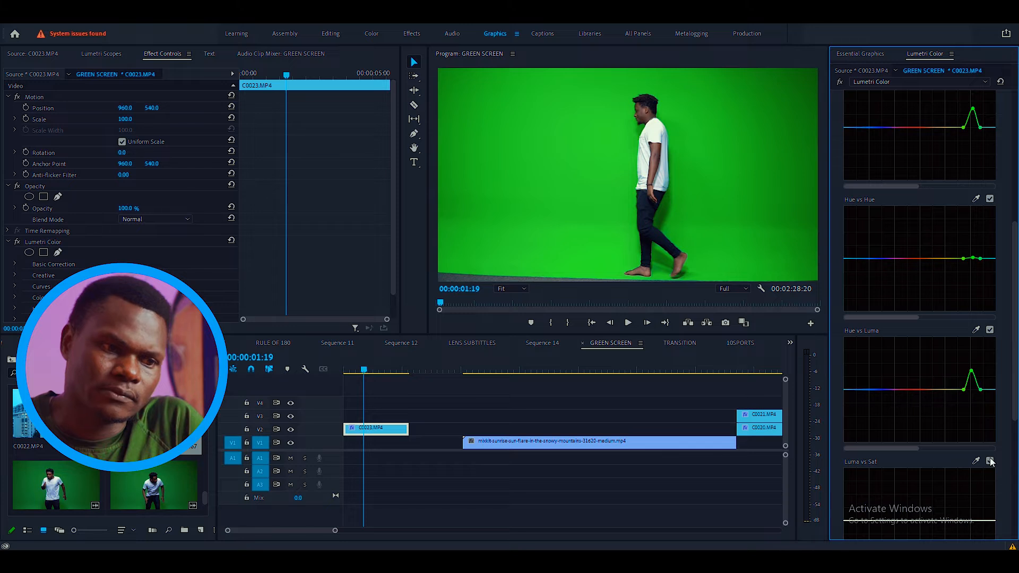
pyautogui.scroll(-4, 993, 425)
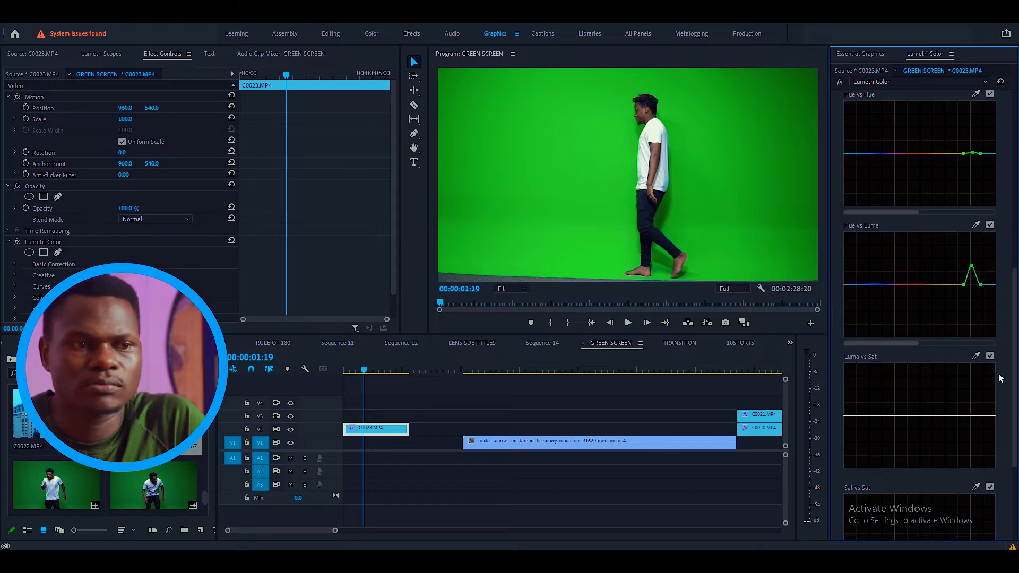
pyautogui.click(976, 356)
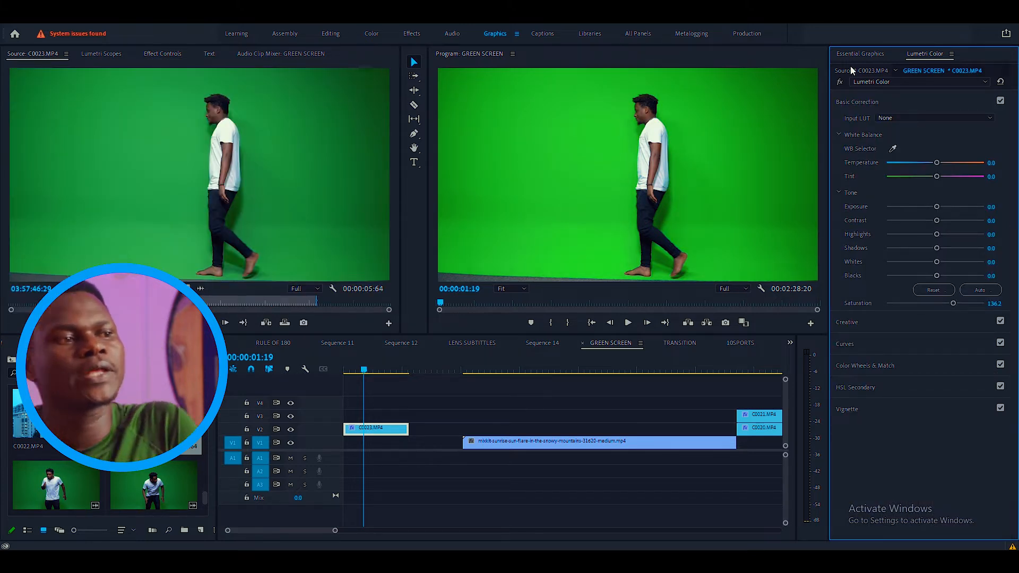
# Step: Search the effects for "ULTR" and apply Ultra Key to the C0023.MP4 clip on track V2
pyautogui.click(381, 432)
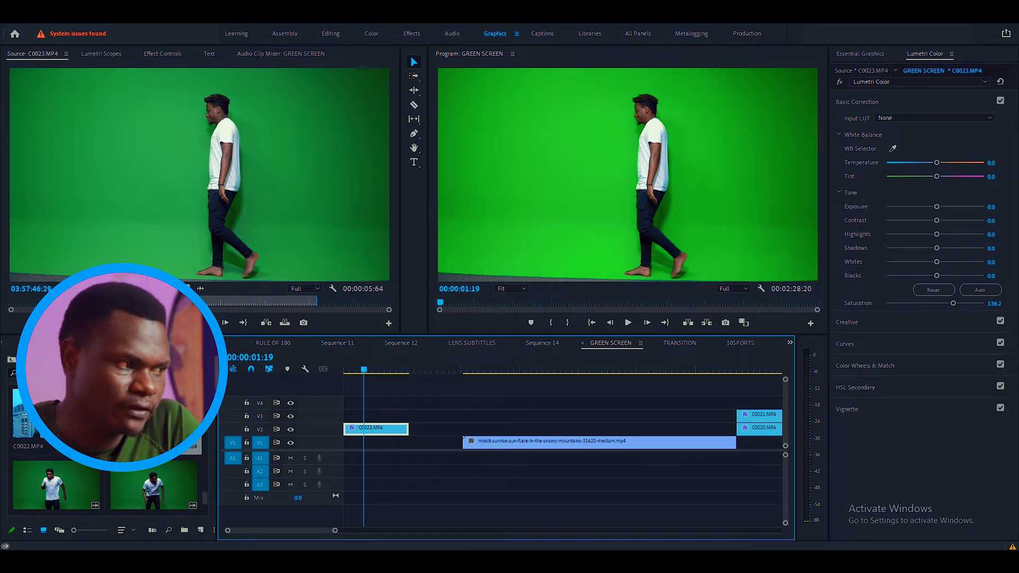
pyautogui.click(211, 343)
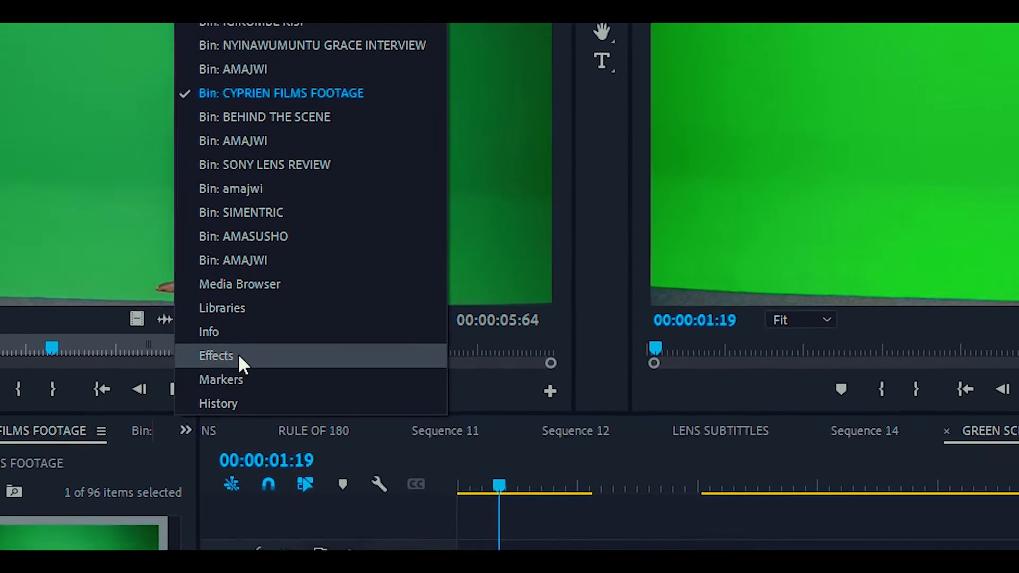
pyautogui.click(238, 355)
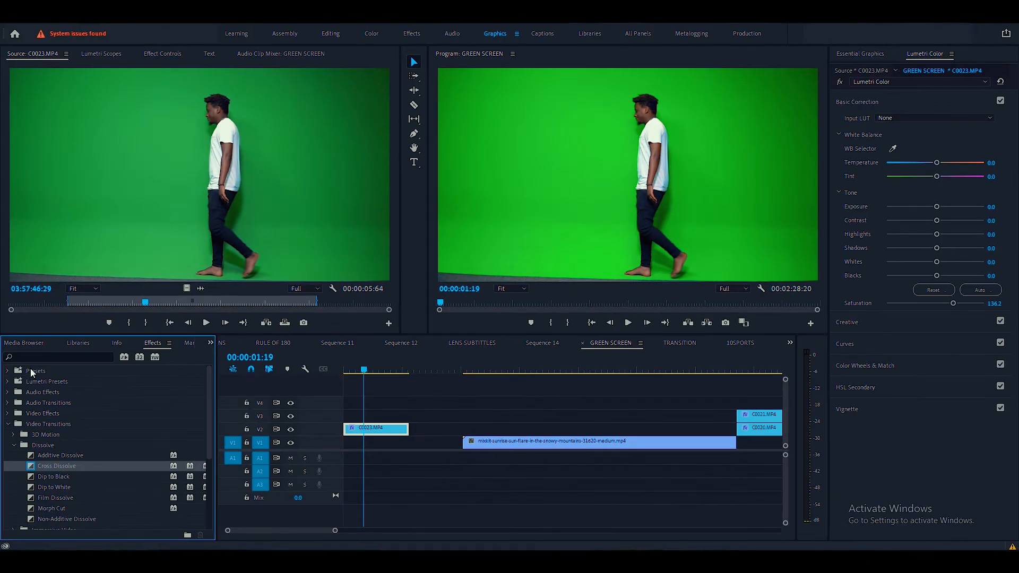
pyautogui.click(35, 357)
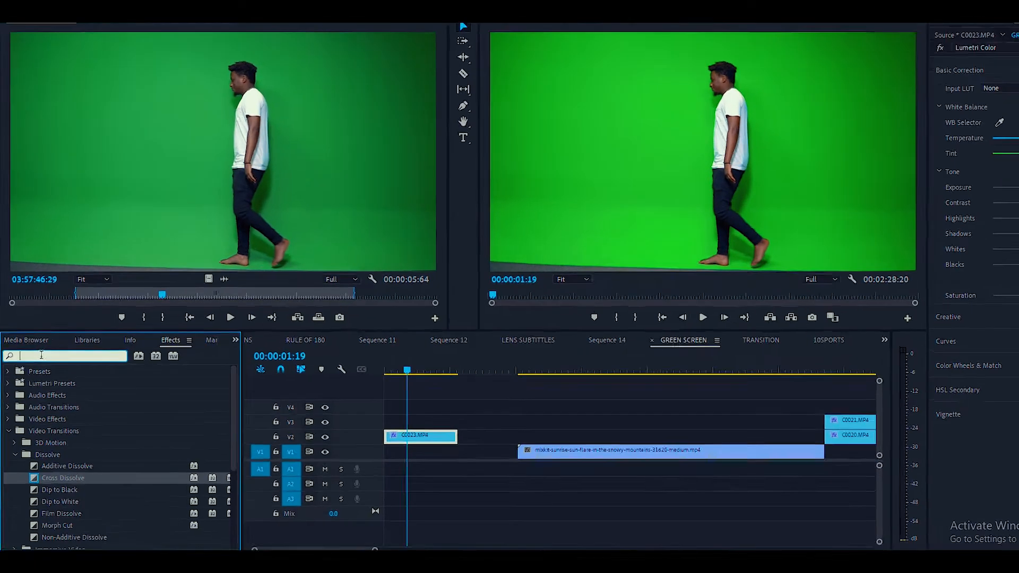
pyautogui.write('ULTR')
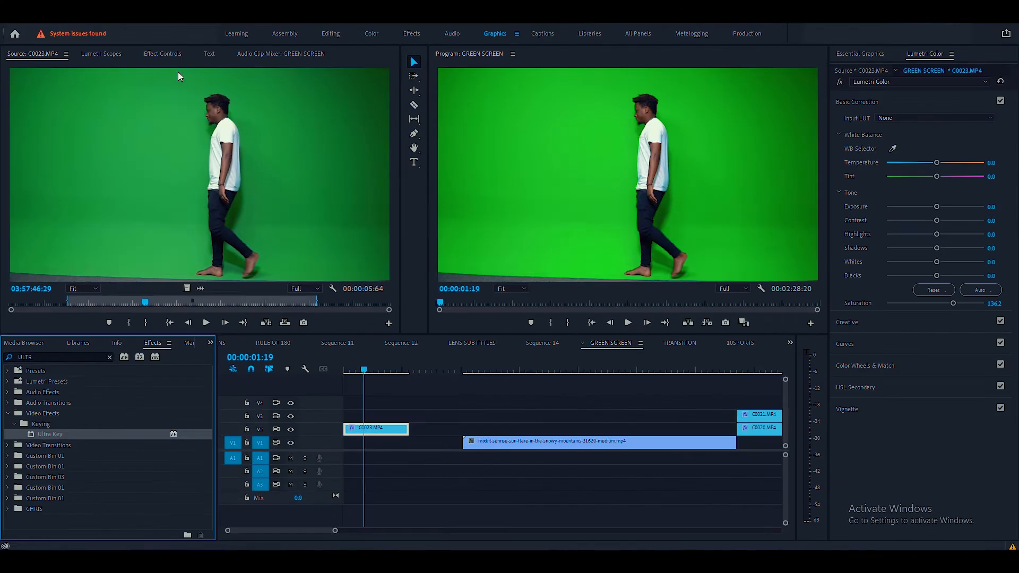
# Step: Key out the backdrop by sampling its green beside the walking man as the Ultra Key key color
pyautogui.click(160, 54)
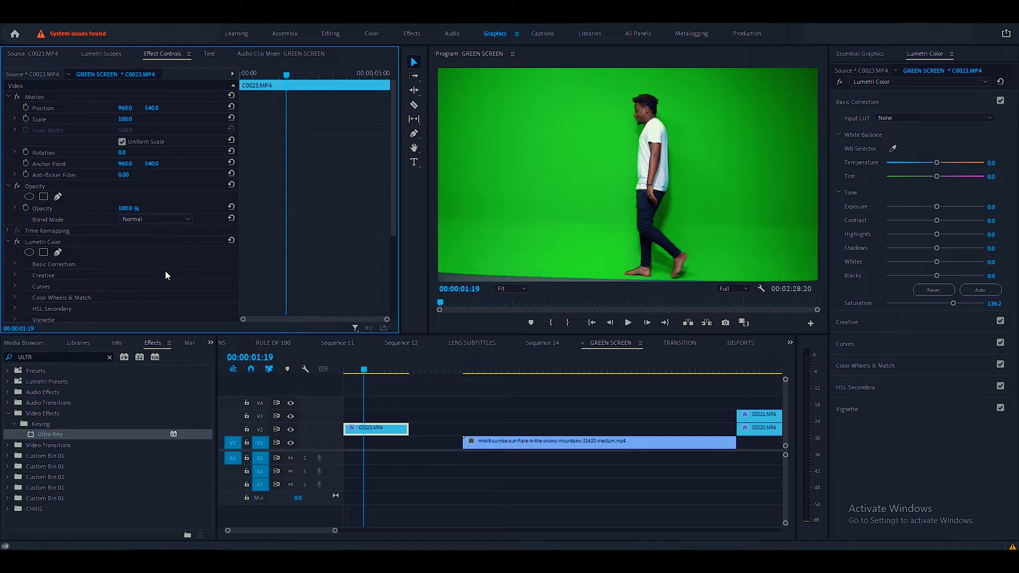
pyautogui.scroll(-3, 97, 268)
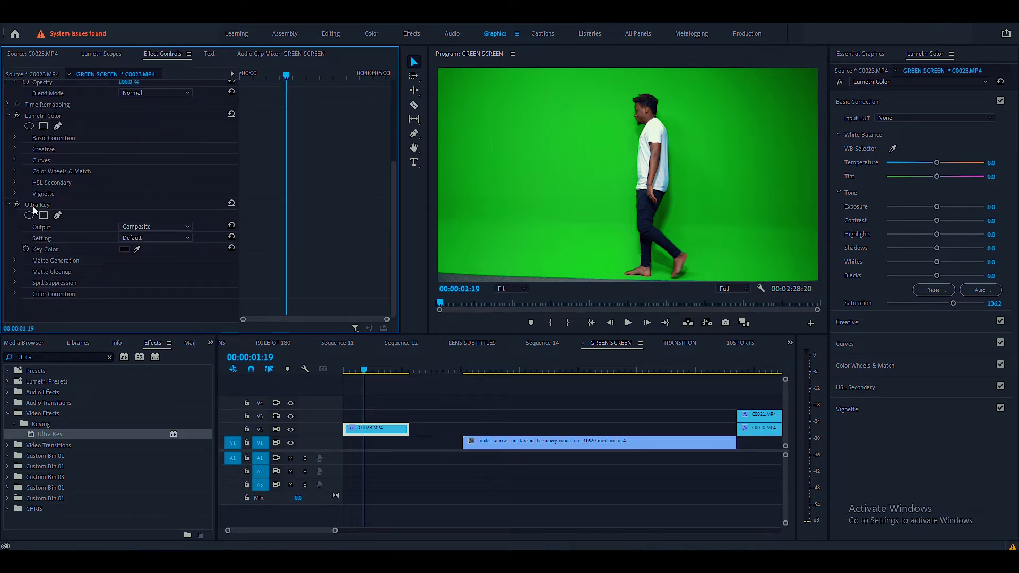
pyautogui.click(136, 250)
pyautogui.click(709, 133)
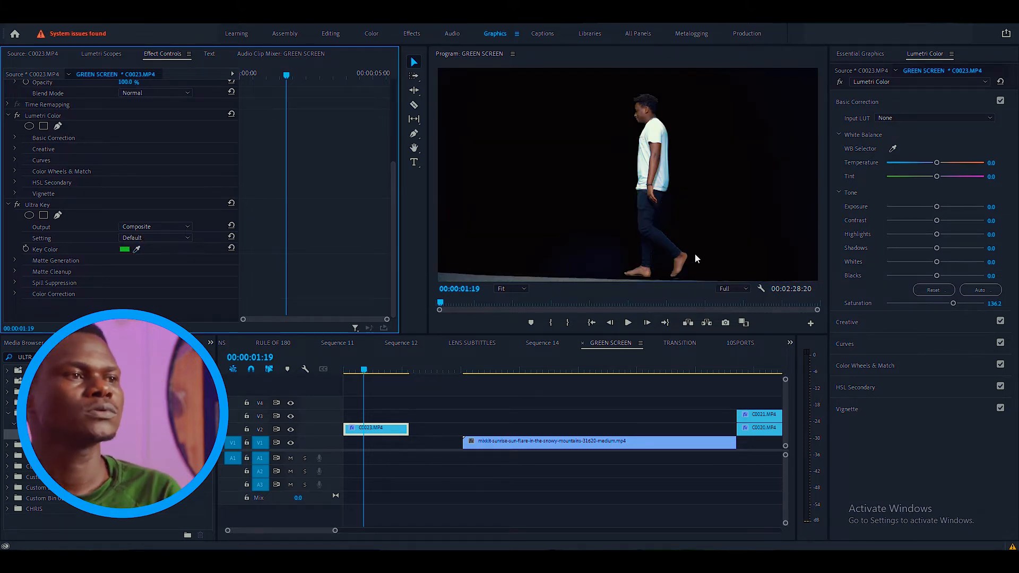
# Step: Examine the key frame by frame around the walking man's feet and the uneven floor edge
pyautogui.press('space')
pyautogui.press('Left')
pyautogui.press('Left')
pyautogui.press('Left')
pyautogui.press('Left')
pyautogui.press('Left')
pyautogui.press('Left')
pyautogui.press('Left')
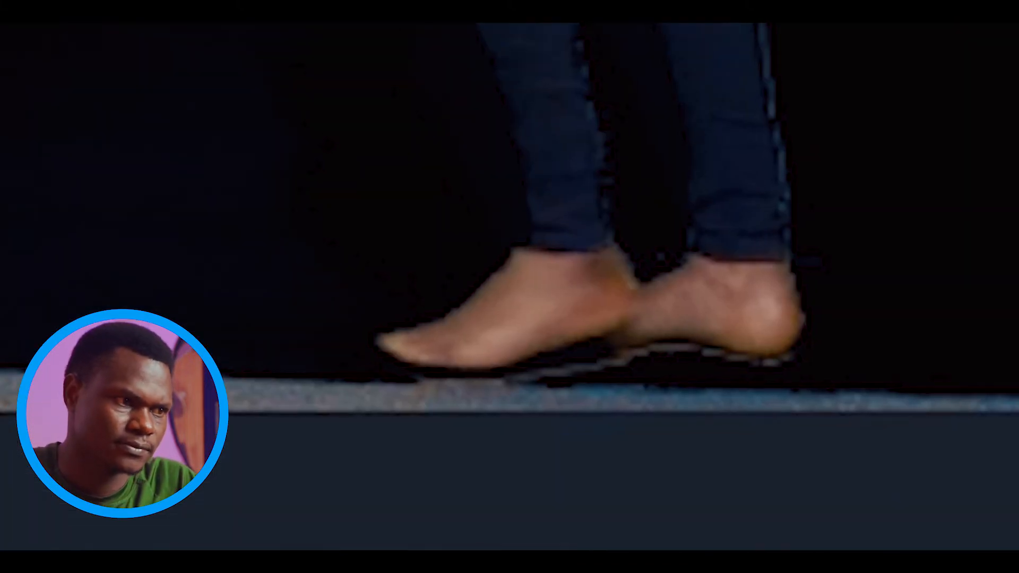
pyautogui.press('Left')
pyautogui.press('Left')
pyautogui.press('Left')
pyautogui.press('Left')
pyautogui.press('Left')
pyautogui.press('Left')
pyautogui.press('Left')
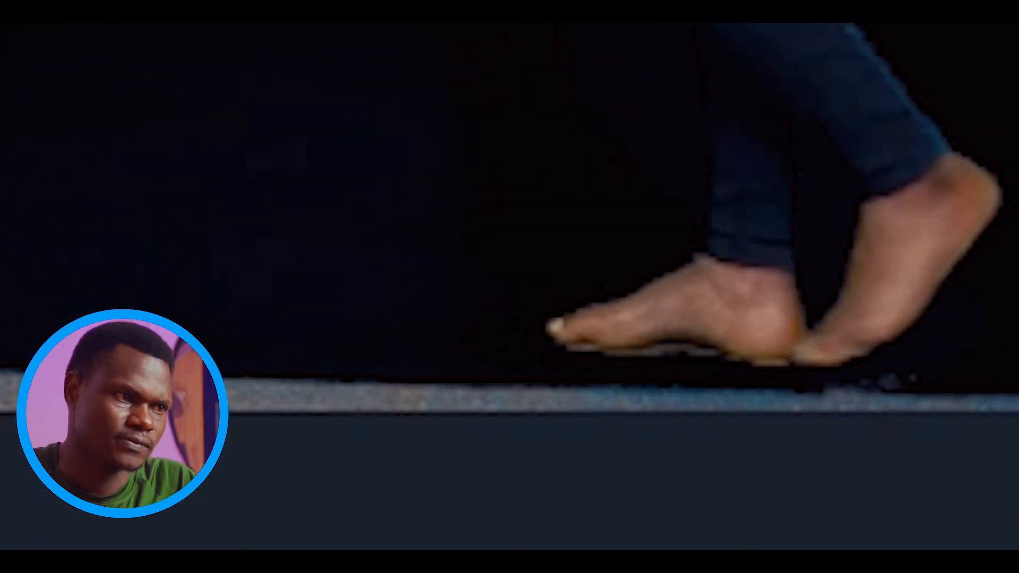
pyautogui.press('Left')
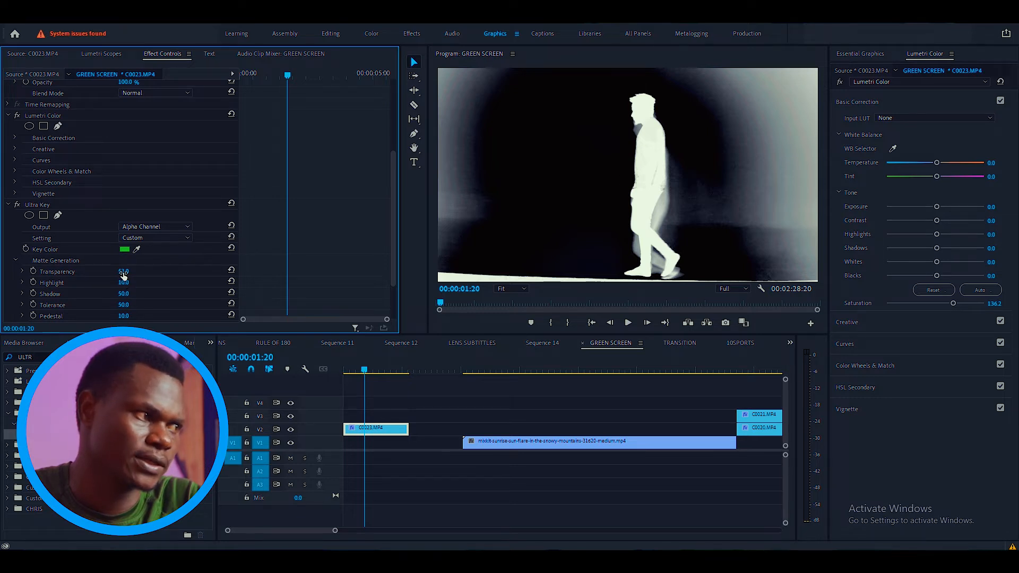
# Step: Set the Ultra Key matte generation to transparency 38, highlight 0, shadow 5 and tolerance 59
pyautogui.moveTo(124, 271); pyautogui.dragTo(118, 283)
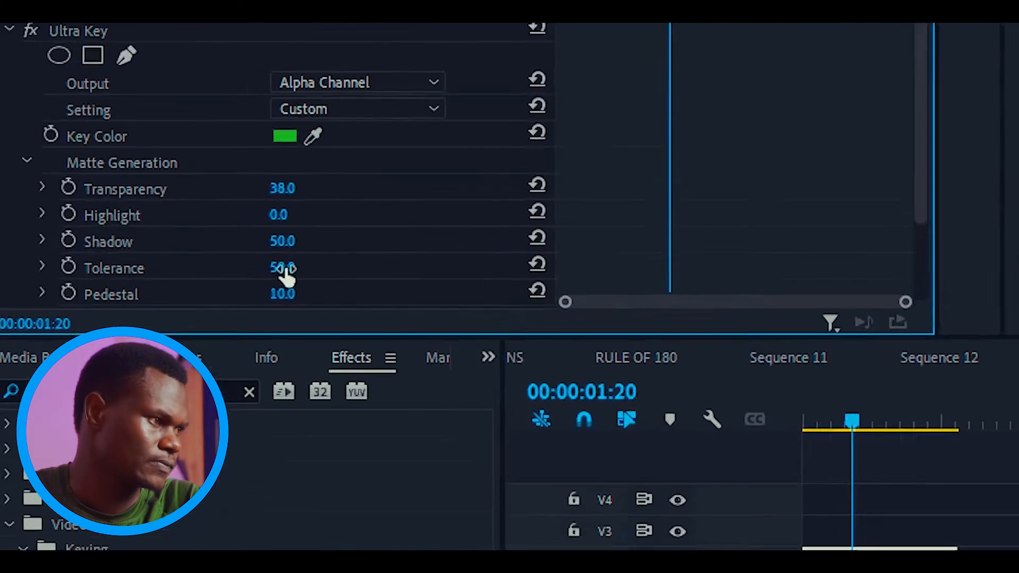
pyautogui.moveTo(285, 271); pyautogui.dragTo(279, 270)
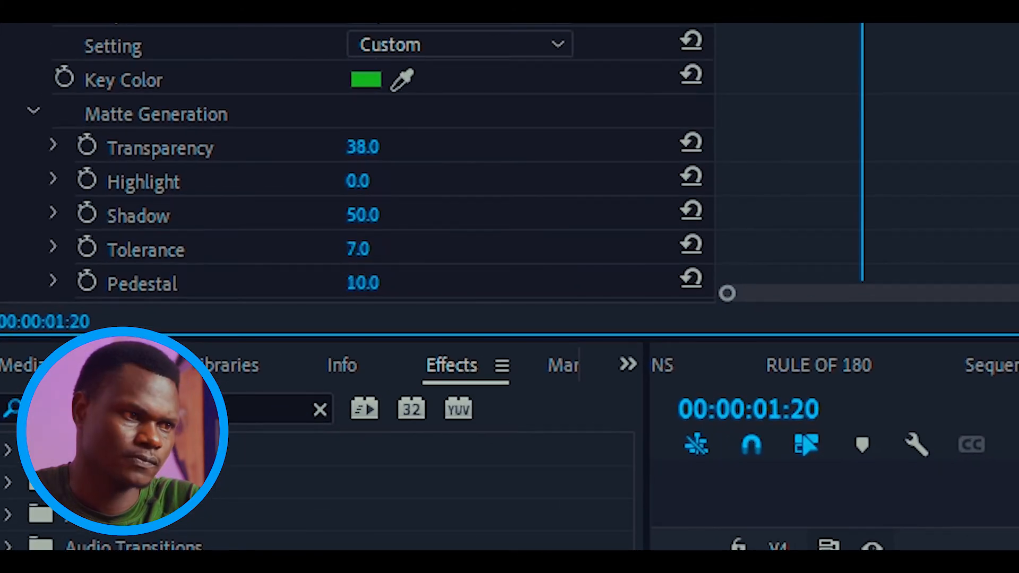
pyautogui.moveTo(366, 236); pyautogui.dragTo(363, 236)
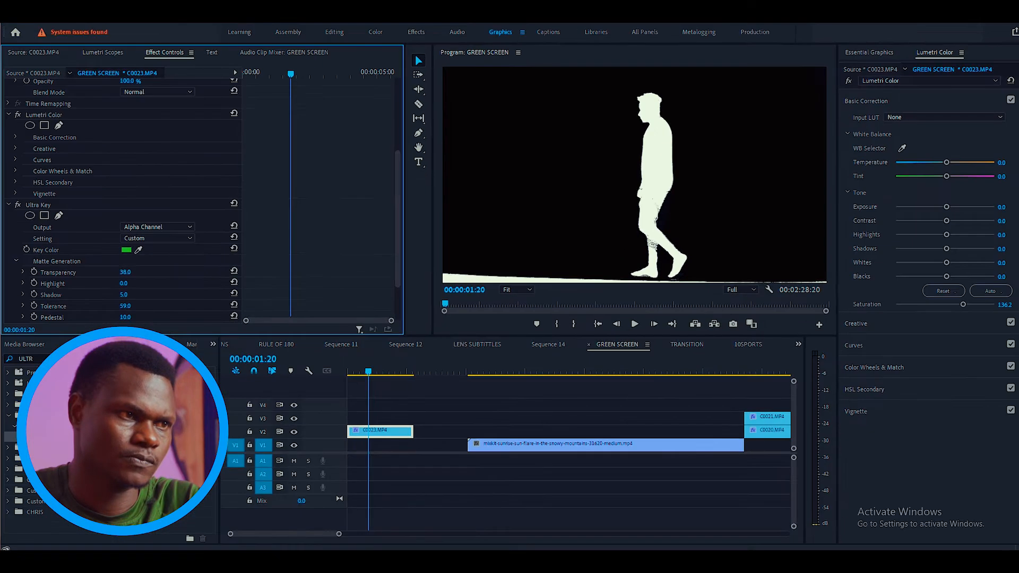
# Step: Set the Ultra Key output to Composite and its highlight to 1
pyautogui.click(180, 226)
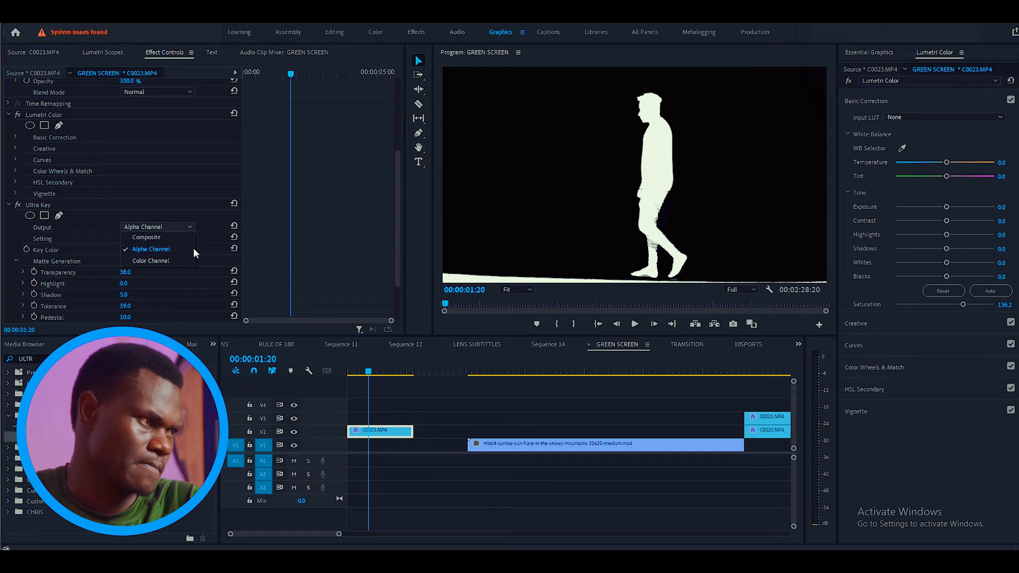
pyautogui.click(153, 236)
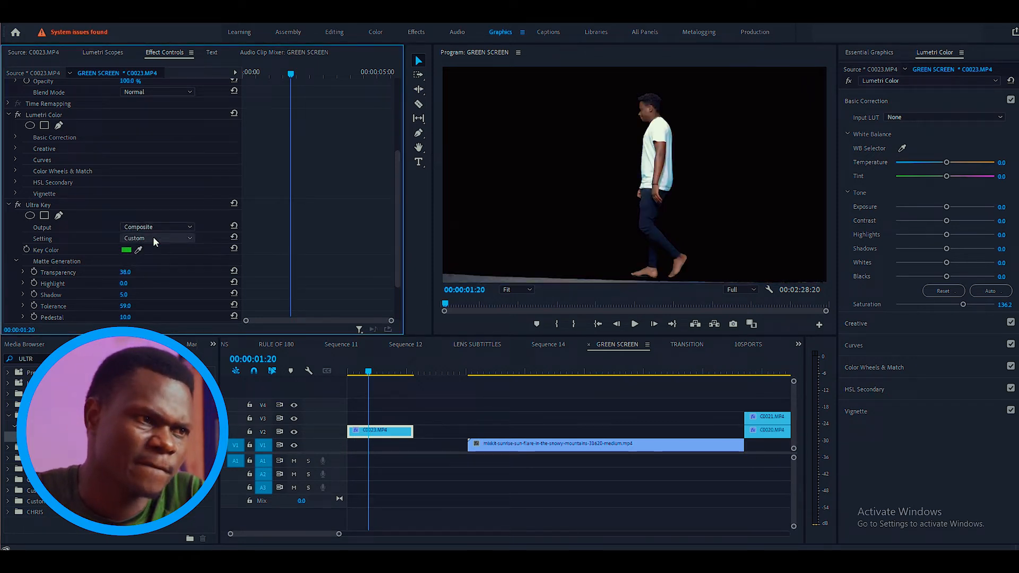
pyautogui.click(157, 227)
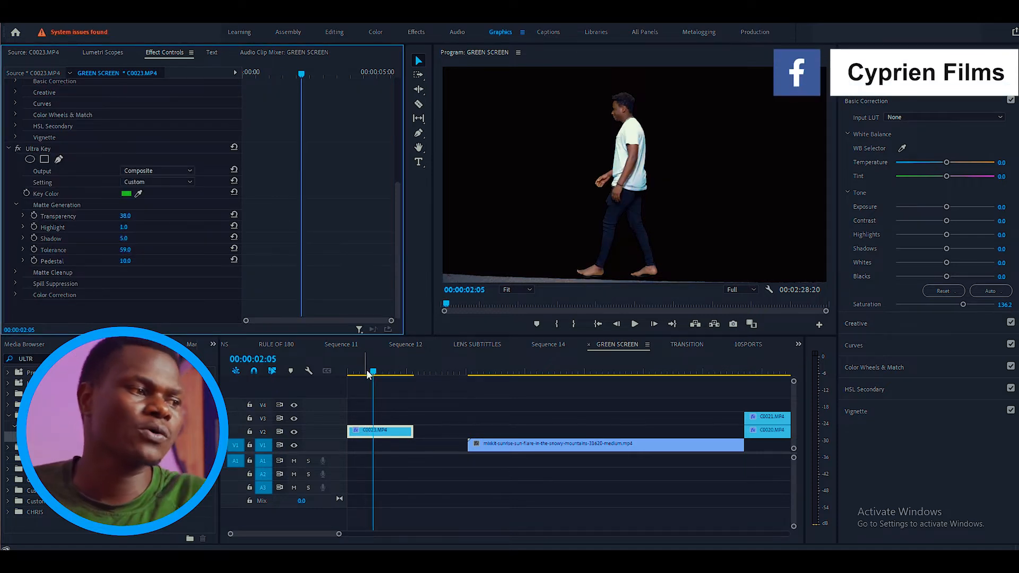
# Step: Scrub the keyed clip, temporarily disable Ultra Key, and play the unkeyed footage from the start to check the floor strip along the backdrop
pyautogui.moveTo(368, 372); pyautogui.dragTo(354, 405)
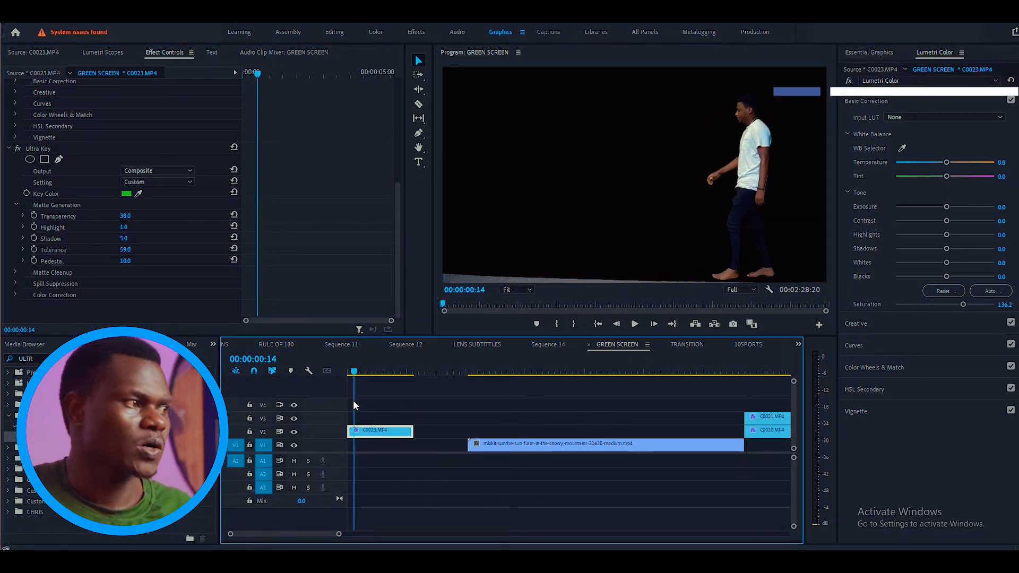
pyautogui.click(19, 149)
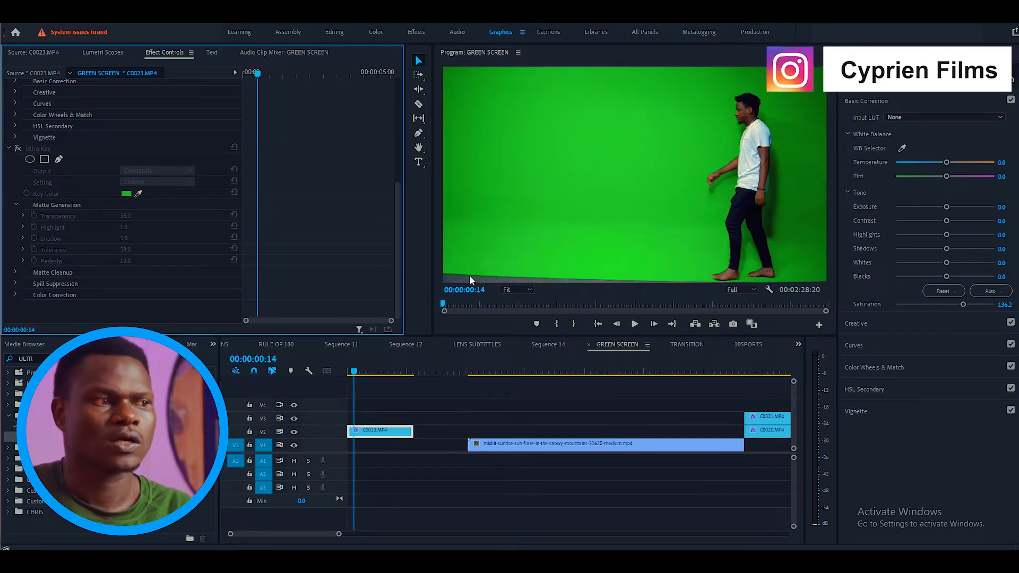
pyautogui.click(454, 281)
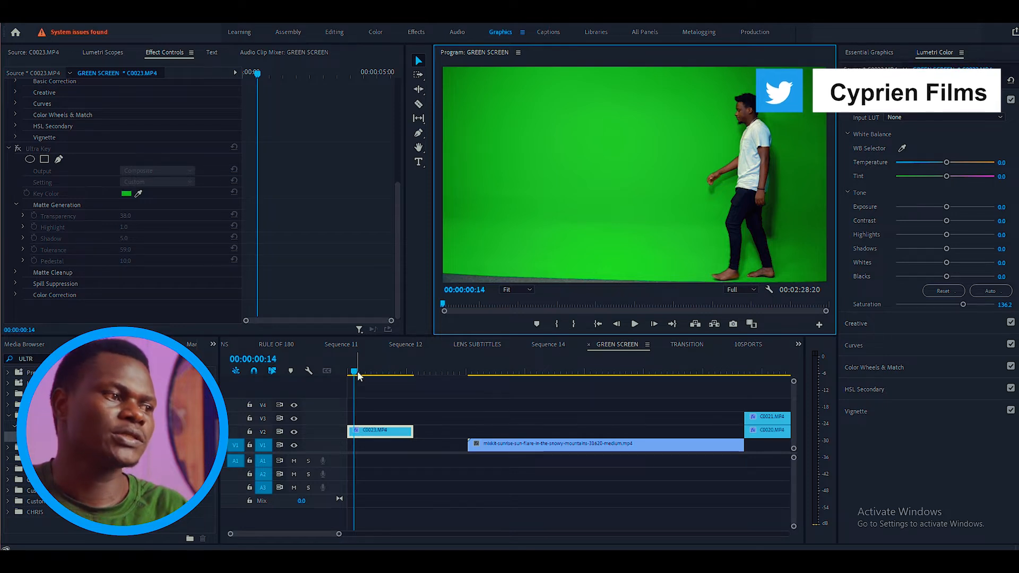
pyautogui.click(322, 406)
pyautogui.press('Home')
pyautogui.press('space')
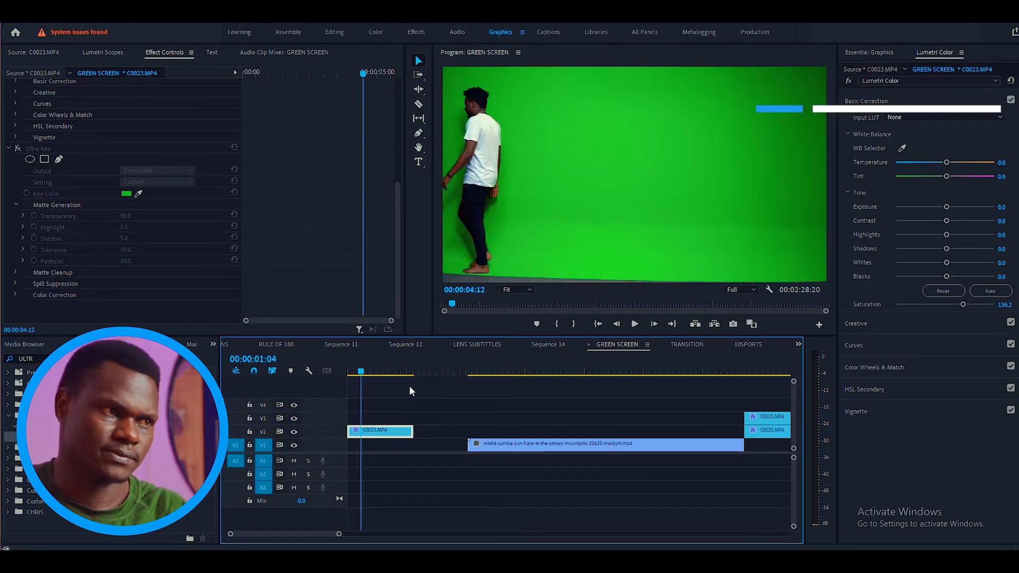
pyautogui.moveTo(372, 399)
pyautogui.mouseDown()
pyautogui.moveTo(349, 399)
pyautogui.moveTo(379, 383)
pyautogui.mouseUp()
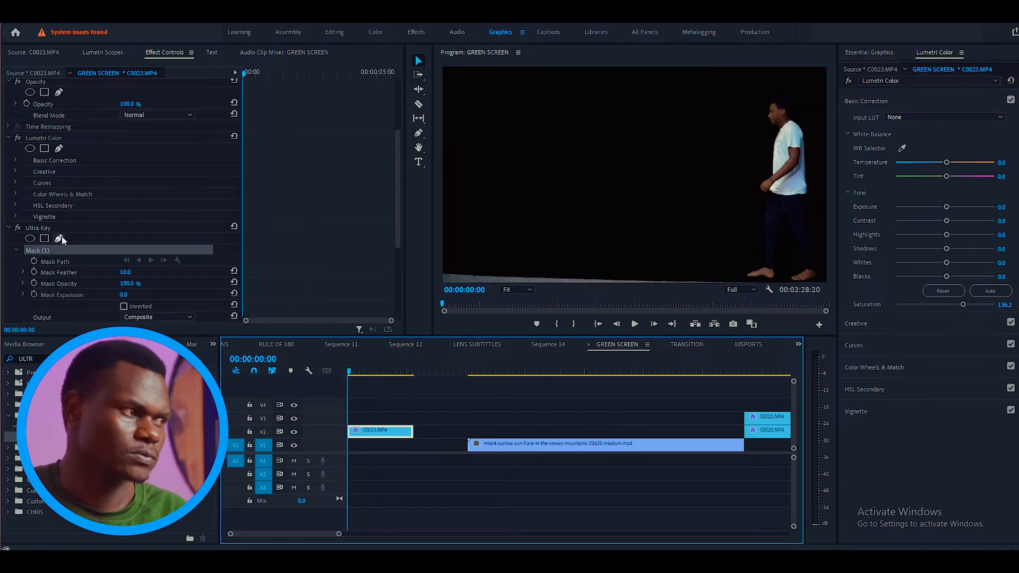
# Step: Try to restrict the Ultra Key effect with a second, freehand mask drawn around the walking man
pyautogui.click(60, 239)
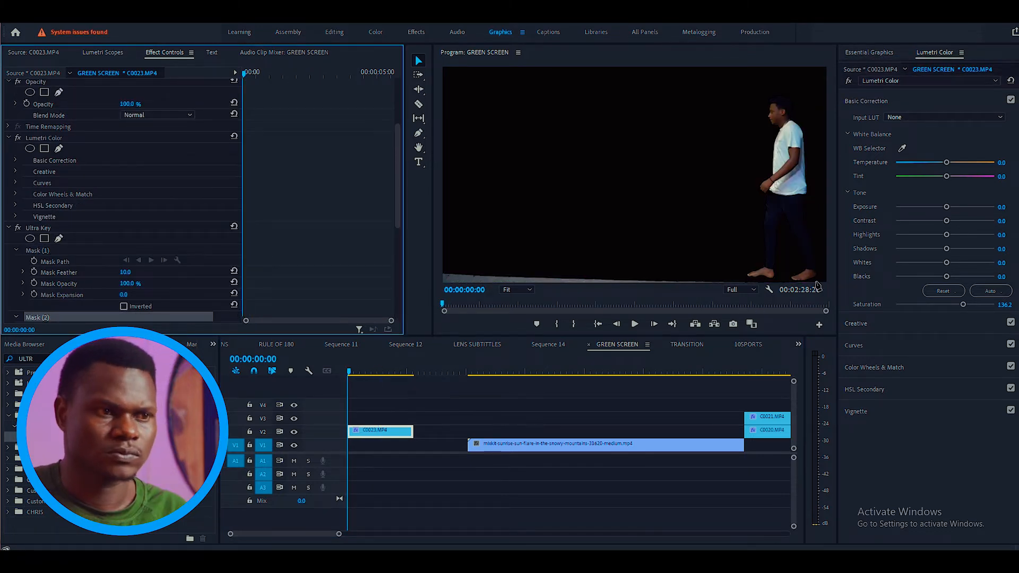
pyautogui.click(814, 280)
pyautogui.click(827, 247)
pyautogui.click(824, 91)
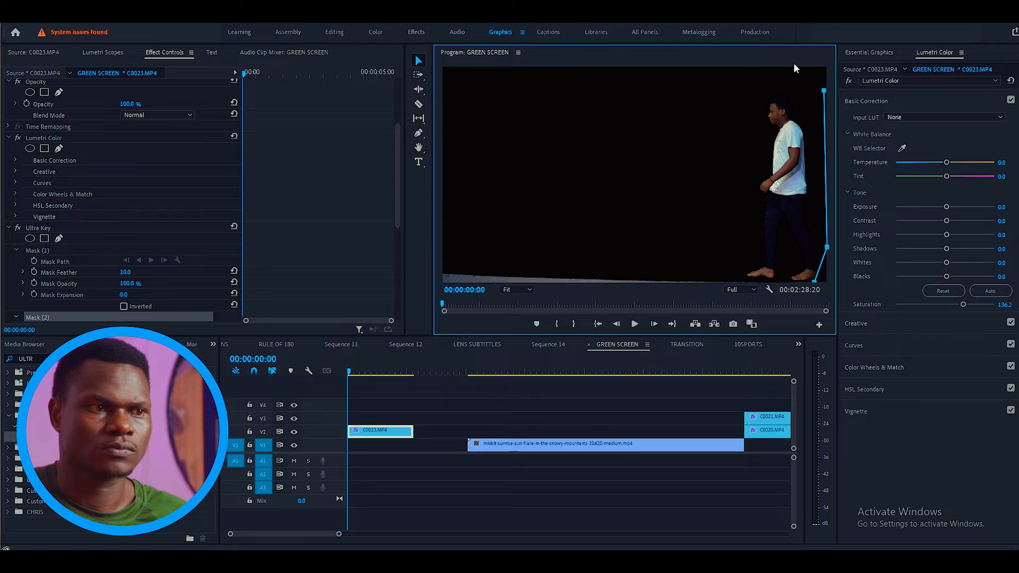
pyautogui.click(713, 70)
pyautogui.click(659, 143)
pyautogui.click(693, 227)
pyautogui.click(764, 280)
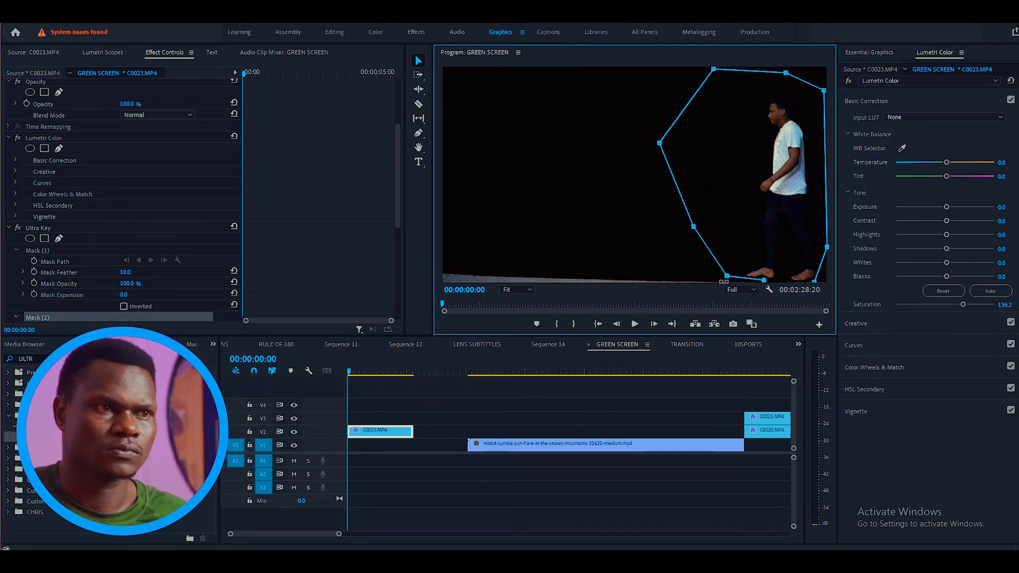
pyautogui.scroll(-6, 742, 274)
pyautogui.click(814, 282)
pyautogui.scroll(-4, 815, 281)
pyautogui.moveTo(727, 276)
pyautogui.mouseDown()
pyautogui.moveTo(730, 286)
pyautogui.moveTo(727, 278)
pyautogui.mouseUp()
pyautogui.moveTo(764, 280); pyautogui.dragTo(764, 284)
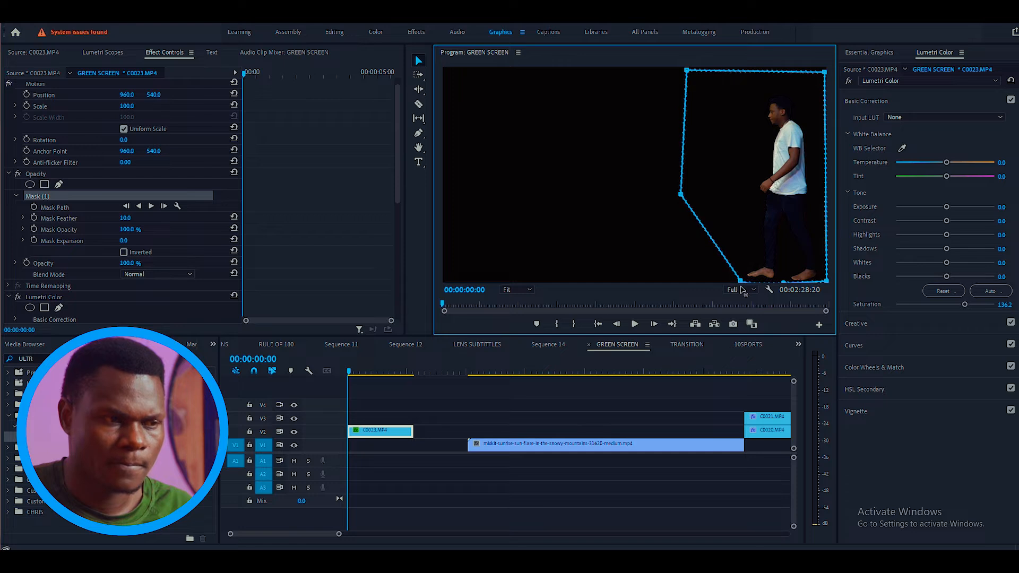
# Step: Extend the Opacity mask beyond the frame's edges, keeping its lower edge along the floor line, and play back the keyed clip
pyautogui.moveTo(681, 194); pyautogui.dragTo(419, 284)
pyautogui.moveTo(687, 69); pyautogui.dragTo(403, 55)
pyautogui.moveTo(830, 70); pyautogui.dragTo(840, 62)
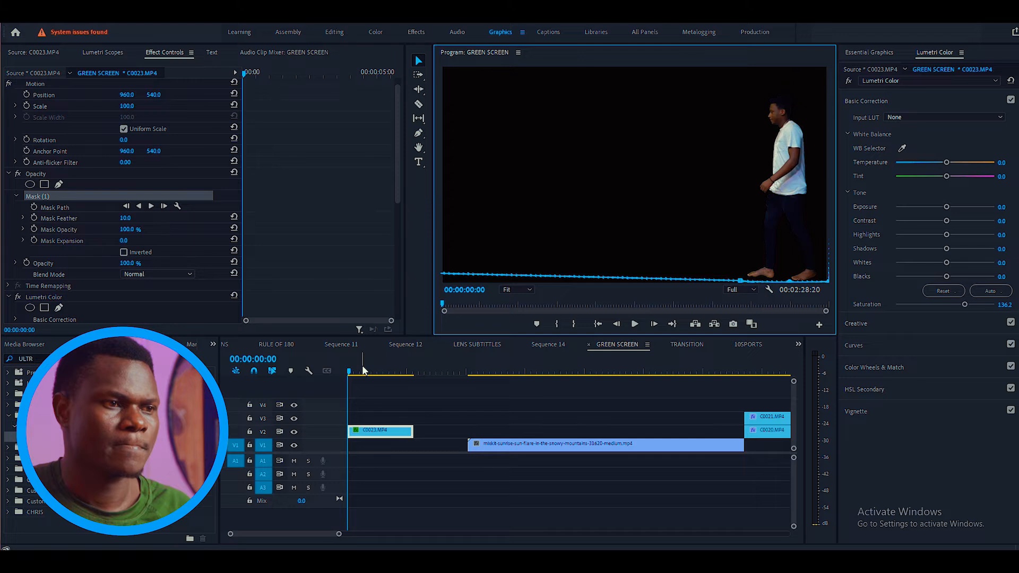
pyautogui.click(126, 252)
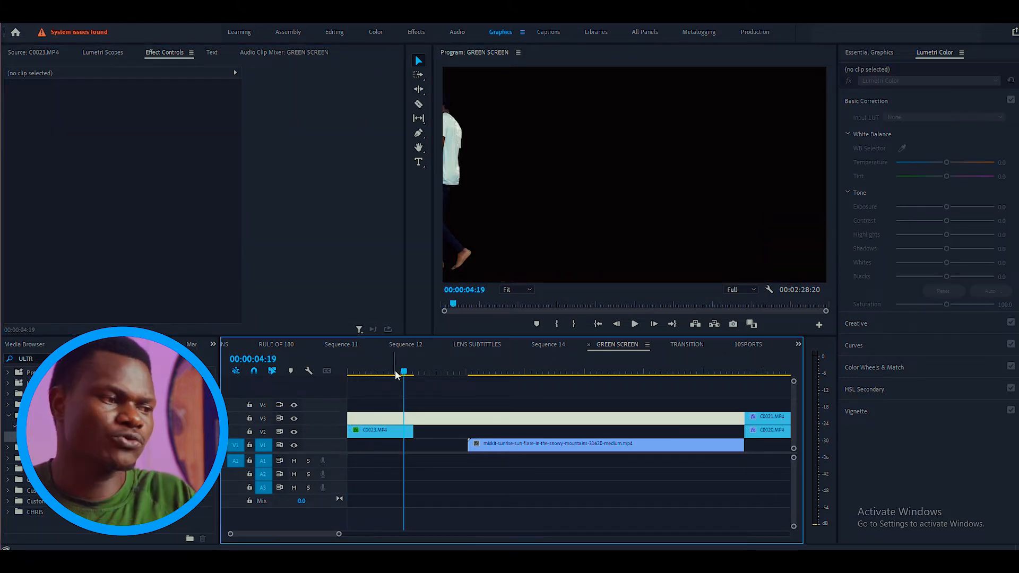
pyautogui.press('space')
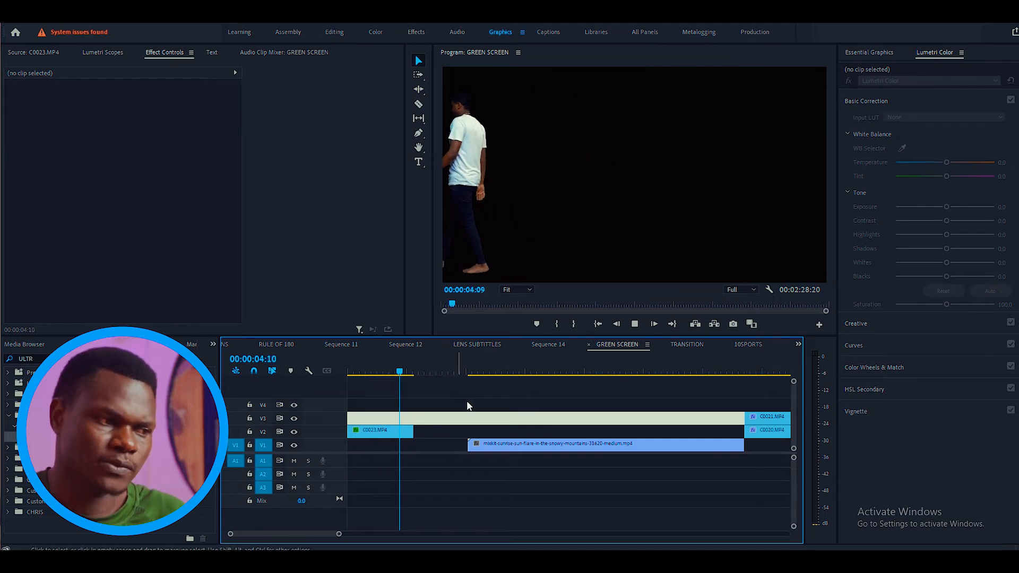
# Step: Move the mixkit sunrise clip on V1 to the sequence start beneath C0023.MP4 and play the composite
pyautogui.moveTo(524, 451); pyautogui.dragTo(401, 446)
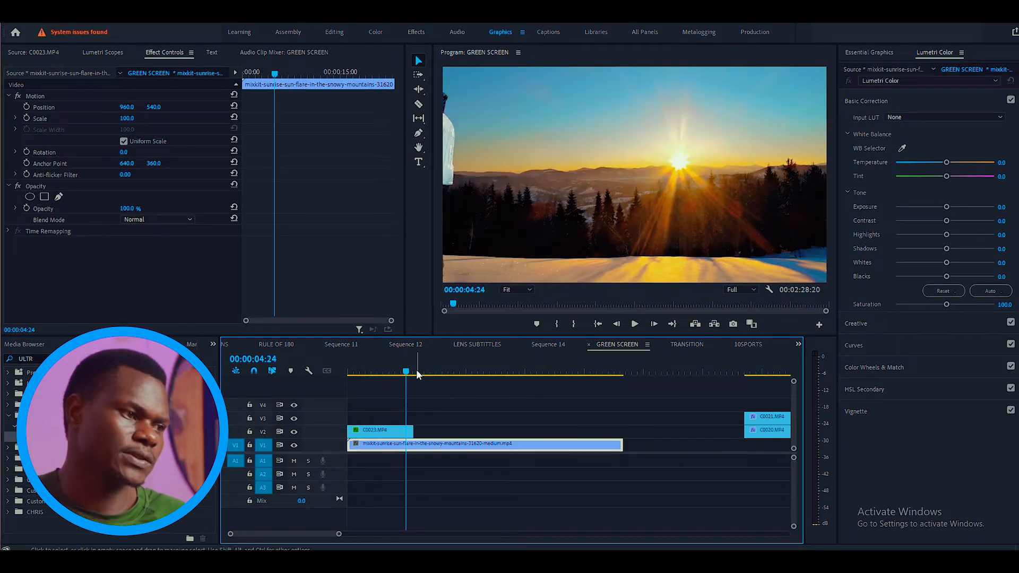
pyautogui.press('Home')
pyautogui.press('space')
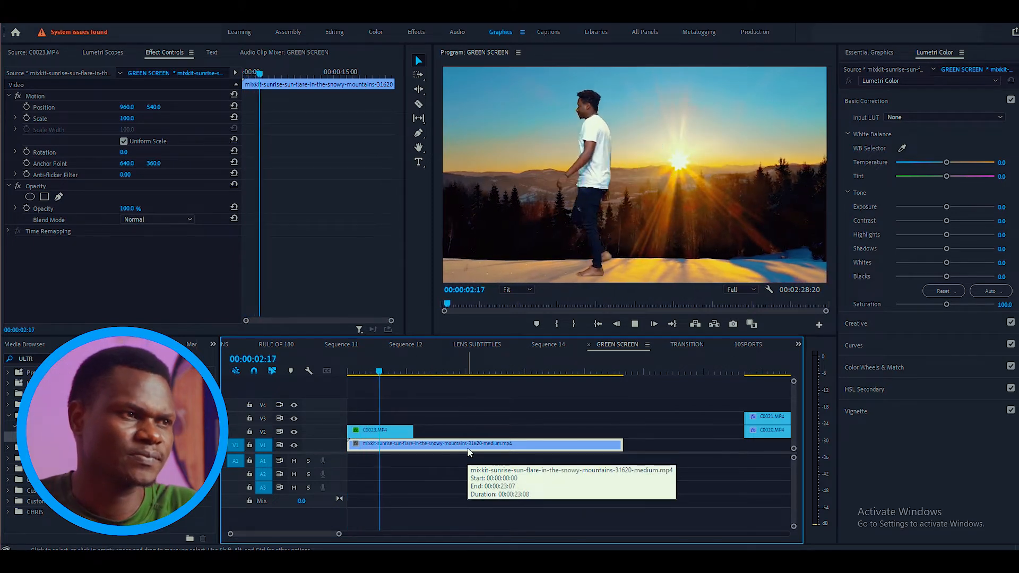
pyautogui.press('space')
# Step: Scale C0023.MP4 down to 84 and position it at 781, 614 so the man walks on the snow
pyautogui.click(373, 431)
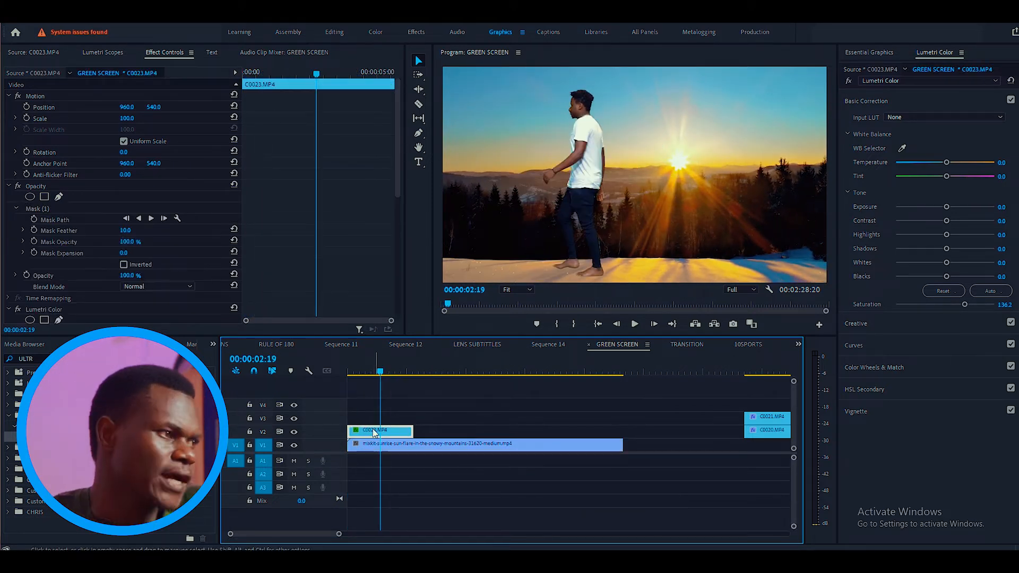
pyautogui.moveTo(121, 123); pyautogui.dragTo(198, 108)
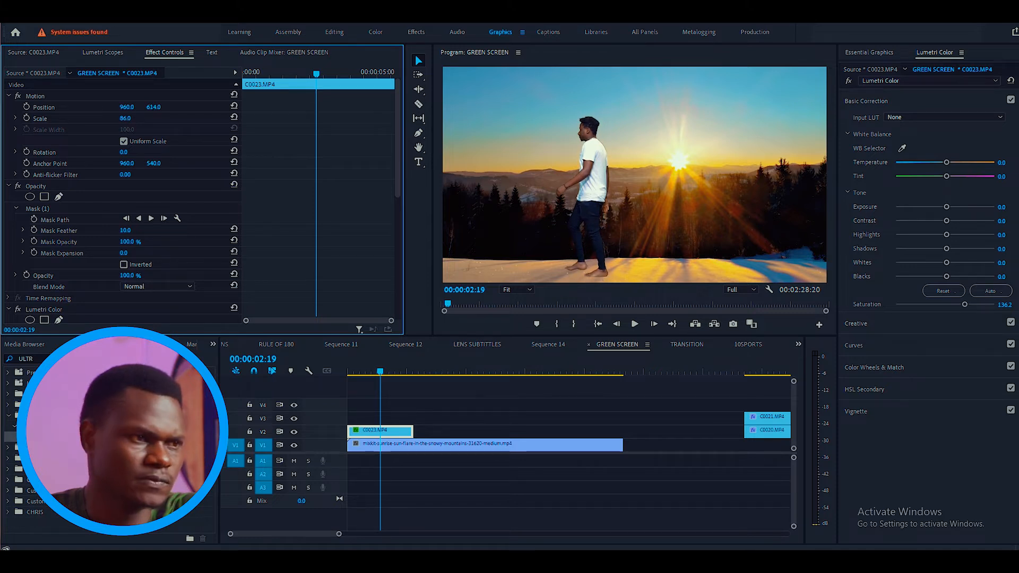
pyautogui.moveTo(126, 118); pyautogui.dragTo(124, 119)
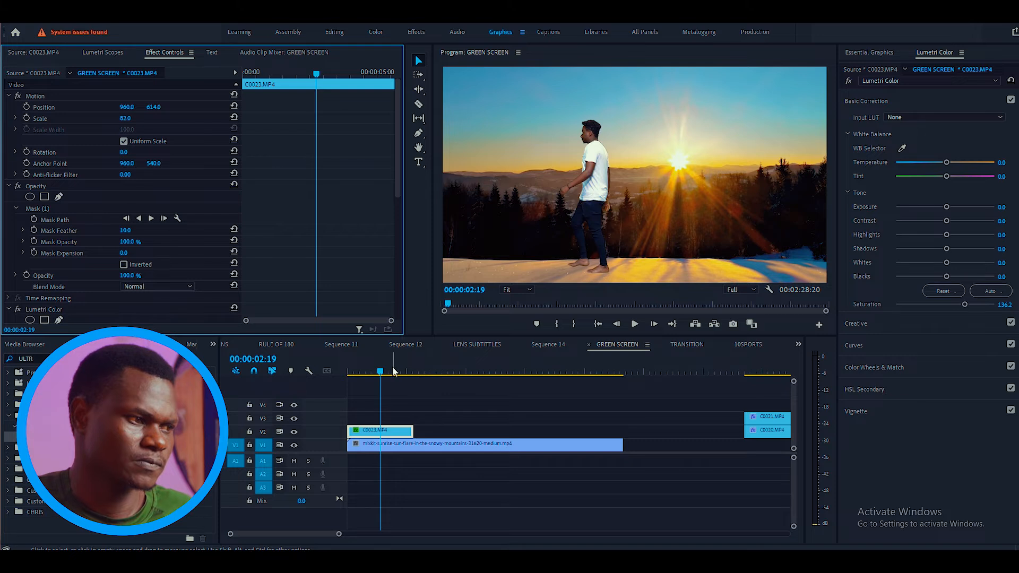
pyautogui.moveTo(394, 372); pyautogui.dragTo(310, 428)
pyautogui.press('space')
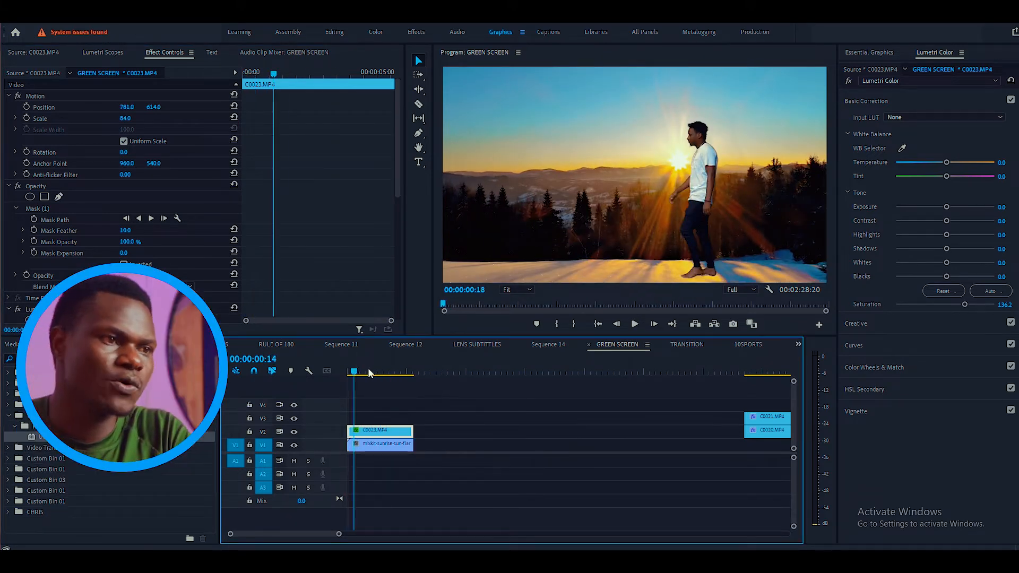
pyautogui.moveTo(370, 373); pyautogui.dragTo(368, 374)
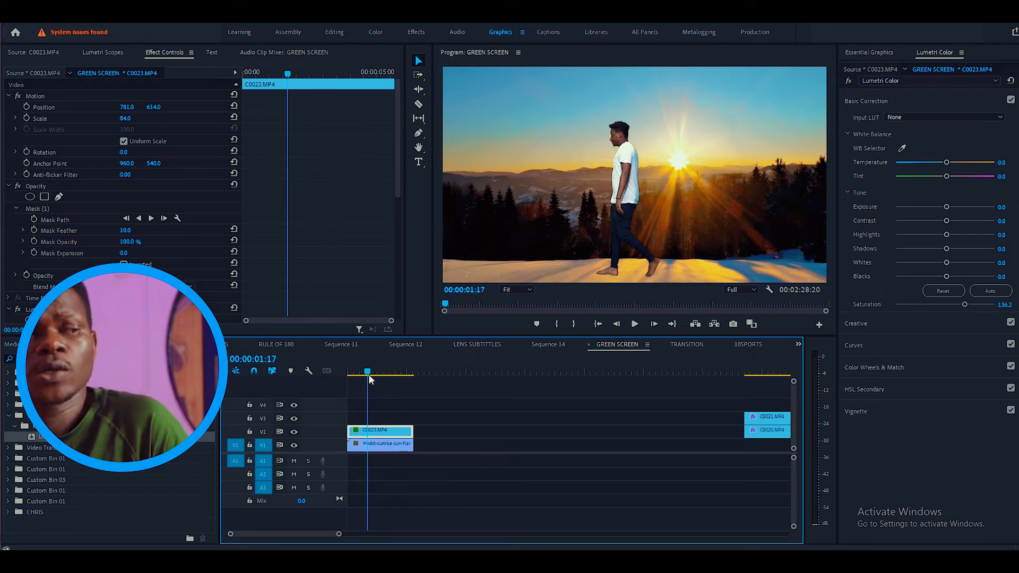
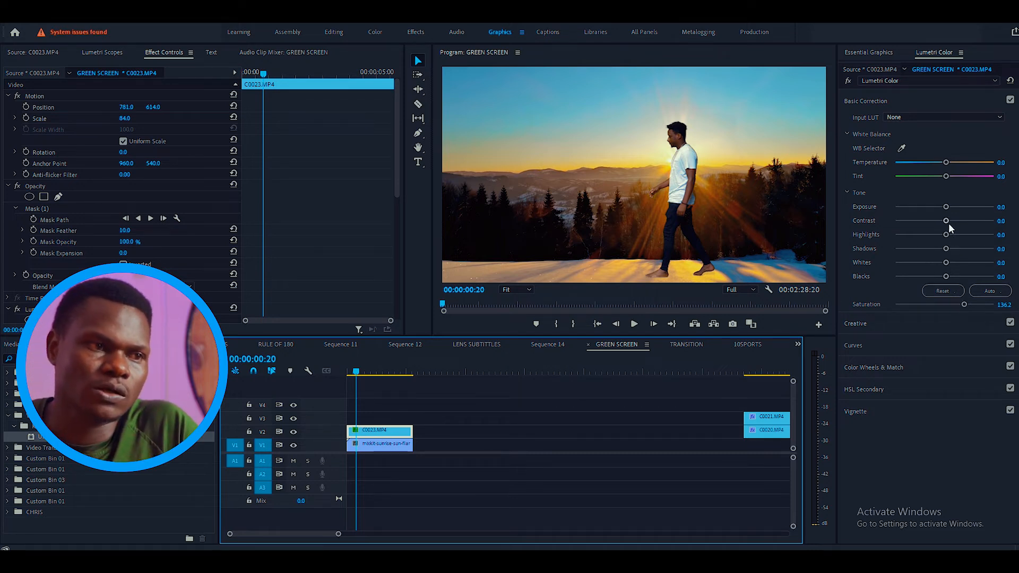
# Step: Set C0023.MP4's Lumetri exposure to -0.8, contrast 12.4, highlights -55.7, shadows -44.9, whites 4.9 and blacks 22.2
pyautogui.moveTo(946, 221); pyautogui.dragTo(932, 250)
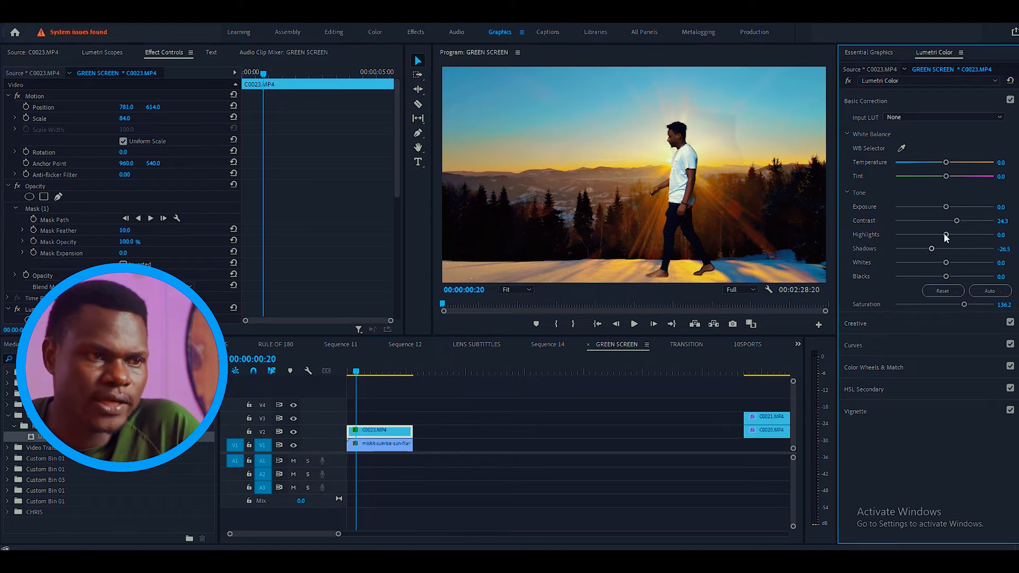
pyautogui.moveTo(944, 234); pyautogui.dragTo(980, 221)
pyautogui.moveTo(946, 262)
pyautogui.mouseDown()
pyautogui.moveTo(966, 262)
pyautogui.moveTo(952, 263)
pyautogui.mouseUp()
pyautogui.moveTo(946, 276)
pyautogui.mouseDown()
pyautogui.moveTo(932, 276)
pyautogui.moveTo(962, 277)
pyautogui.moveTo(952, 277)
pyautogui.mouseUp()
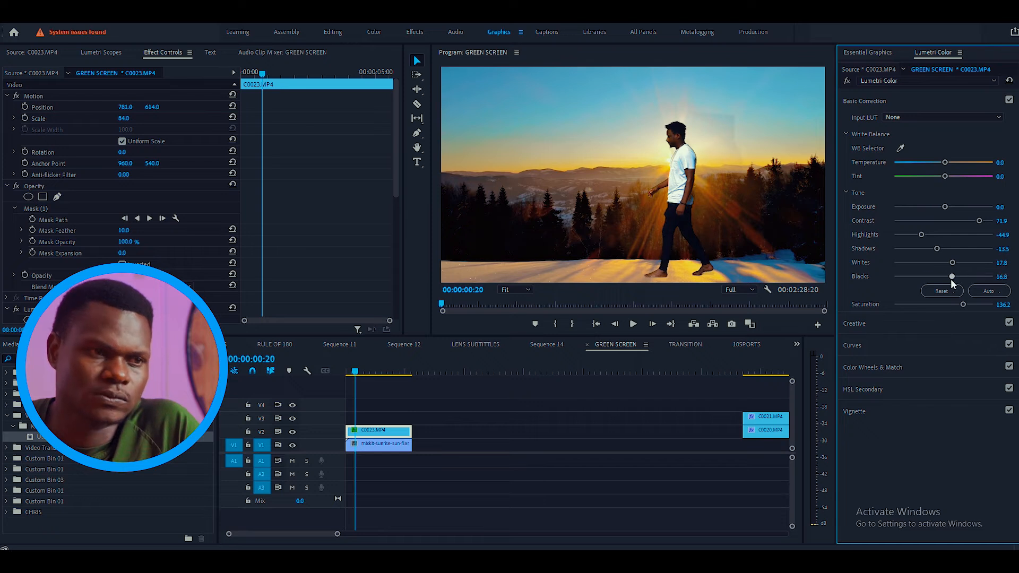
pyautogui.moveTo(949, 208); pyautogui.dragTo(926, 211)
# Step: Lower the Ultra Key shadow and warm the man's clip to Lumetri temperature 42.7 and tint 22.2
pyautogui.moveTo(396, 177); pyautogui.dragTo(396, 286)
pyautogui.moveTo(124, 262); pyautogui.dragTo(99, 261)
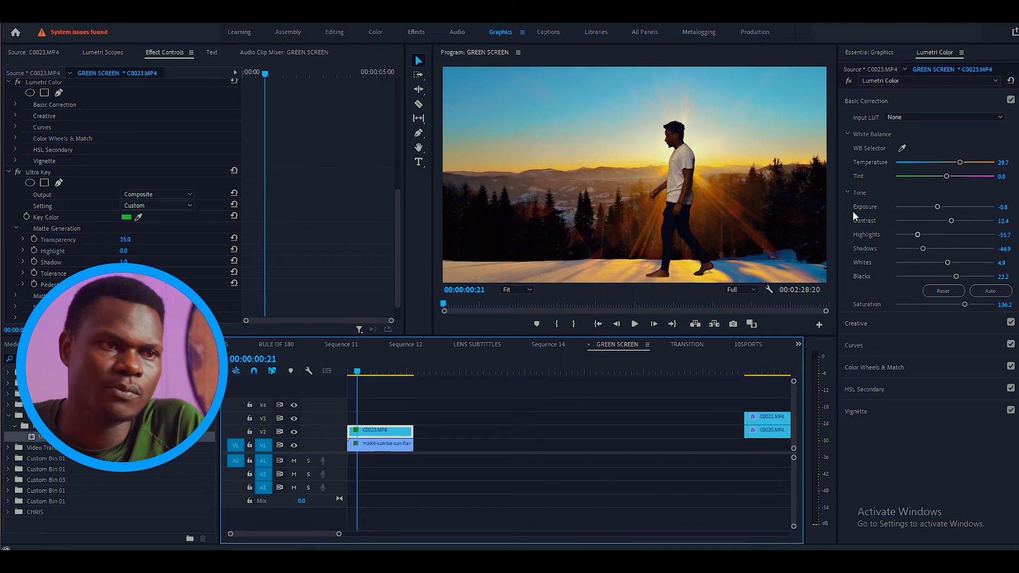
pyautogui.click(963, 163)
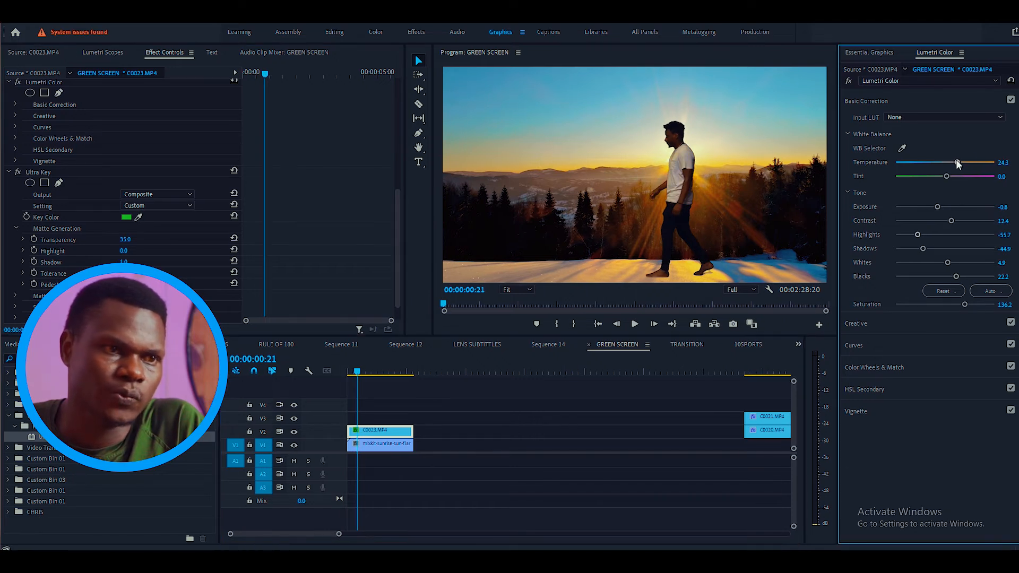
pyautogui.moveTo(362, 371)
pyautogui.mouseDown()
pyautogui.moveTo(371, 375)
pyautogui.moveTo(355, 374)
pyautogui.mouseUp()
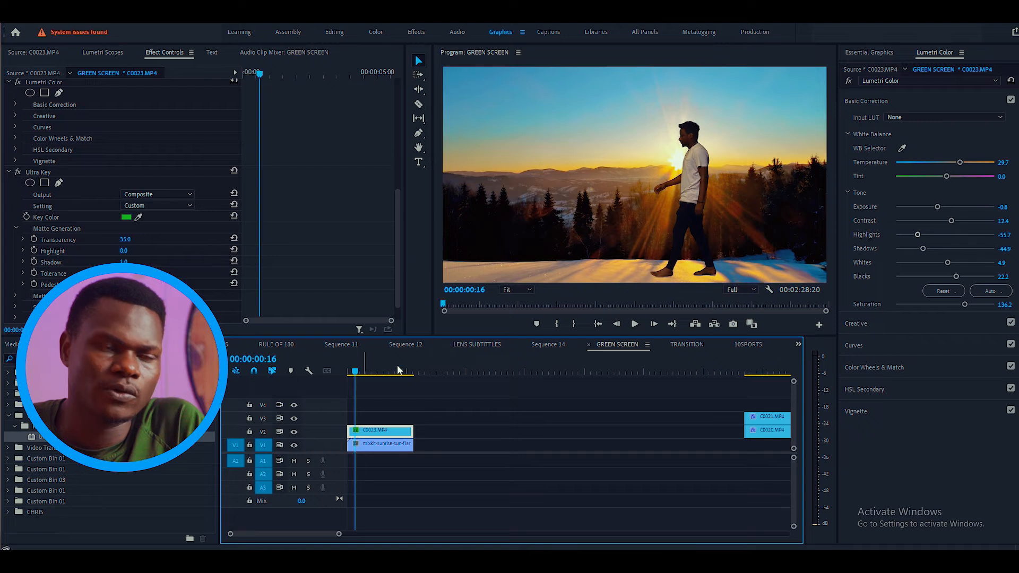
pyautogui.click(947, 175)
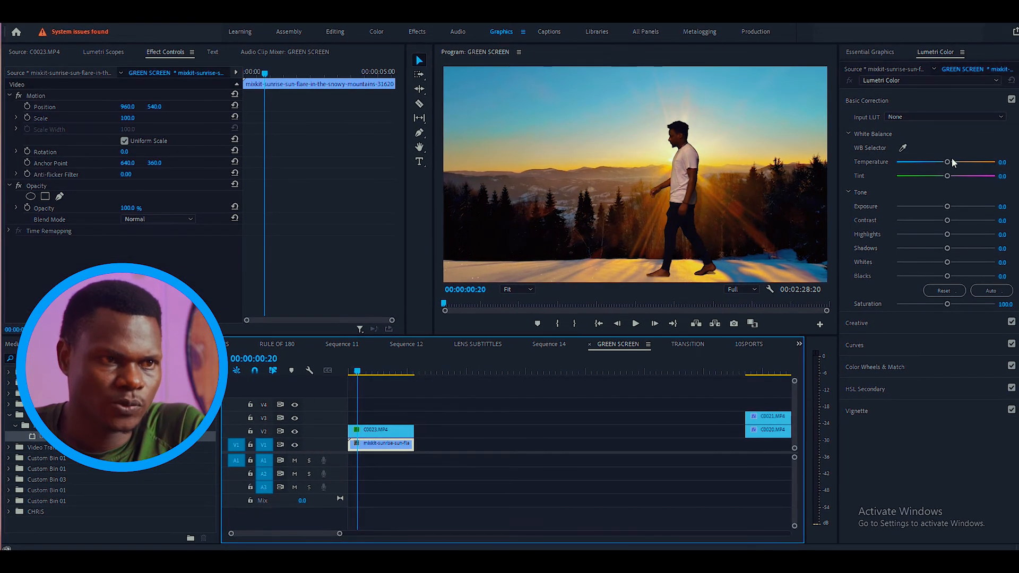
# Step: Grade the mixkit sunrise background with Lumetri temperature 31.9, highlights 44.9 and shadows -38.4
pyautogui.moveTo(948, 162); pyautogui.dragTo(962, 163)
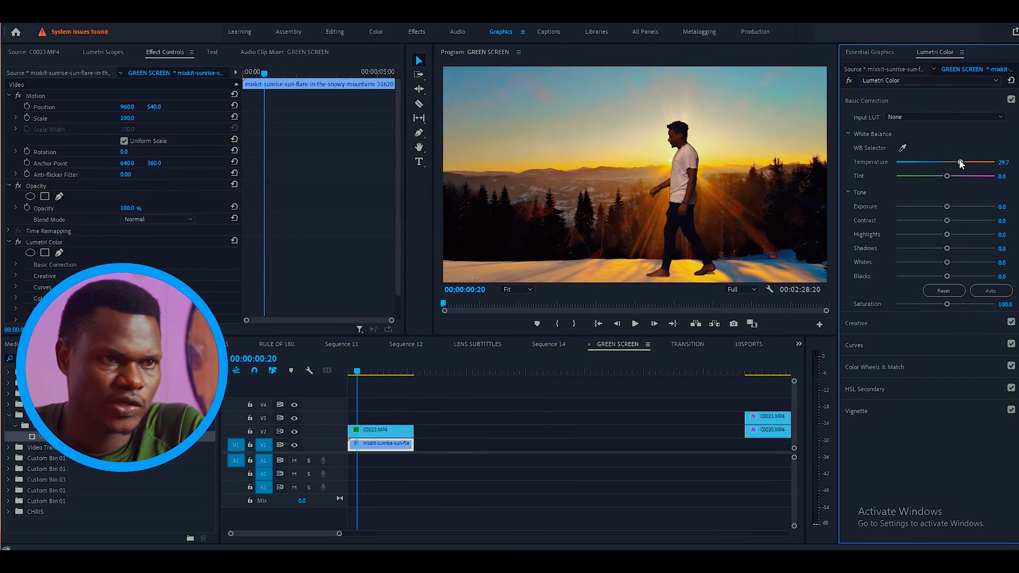
pyautogui.moveTo(960, 163); pyautogui.dragTo(962, 162)
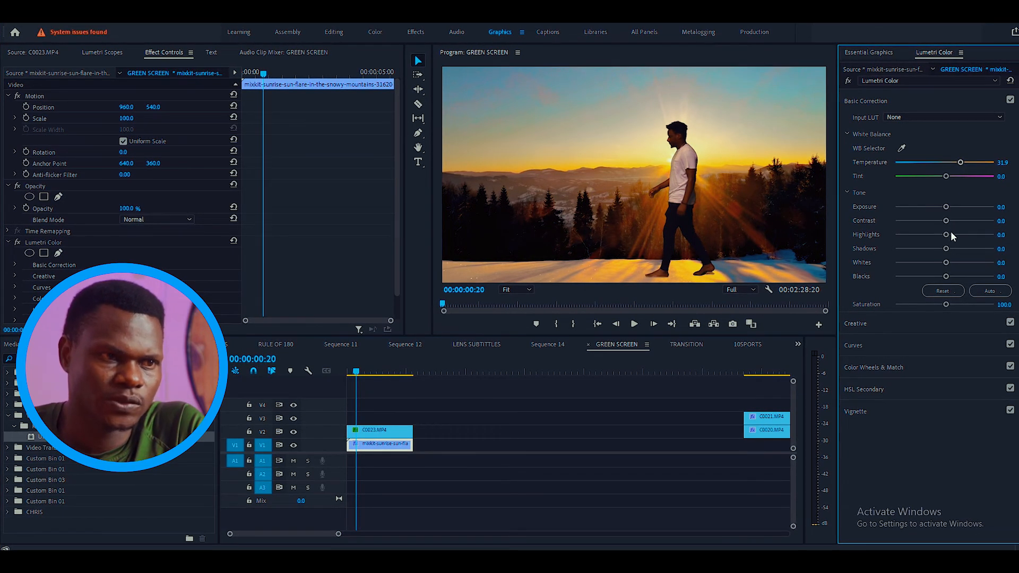
pyautogui.moveTo(946, 234); pyautogui.dragTo(974, 234)
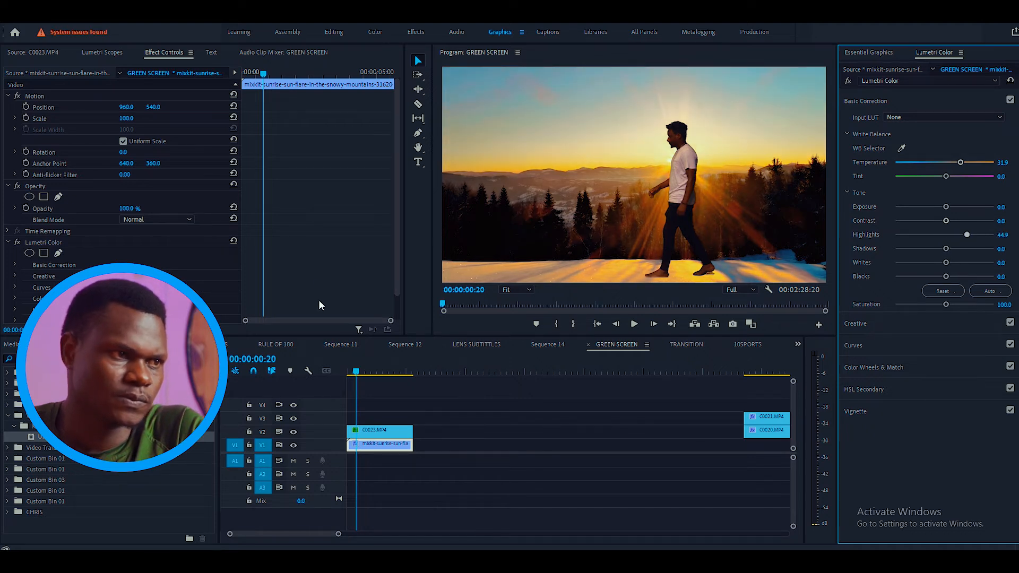
pyautogui.click(309, 392)
pyautogui.press('Home')
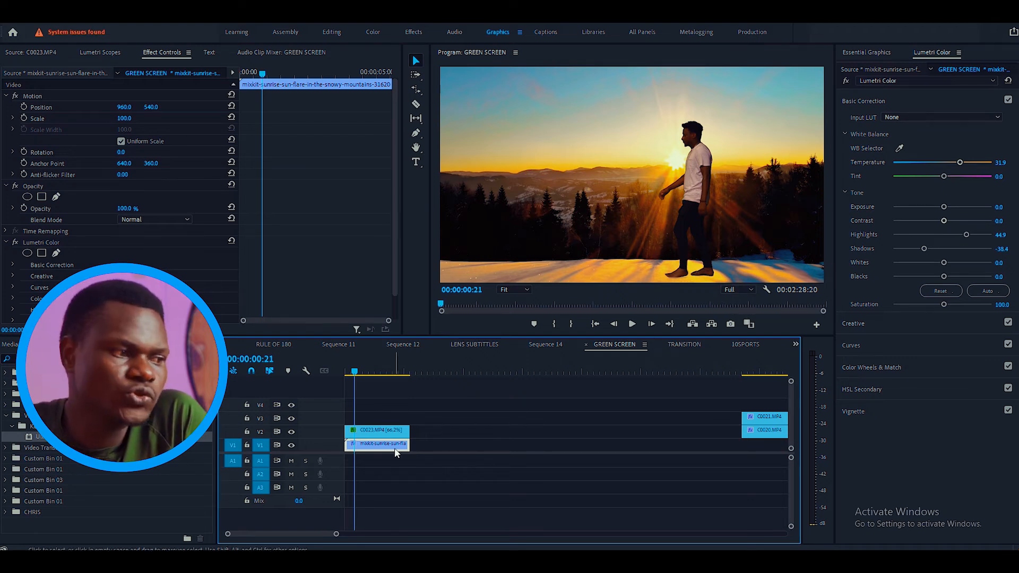
# Step: Duplicate C0023.MP4 onto track V3 and apply the Basic 3D effect to the copy
pyautogui.click(378, 436)
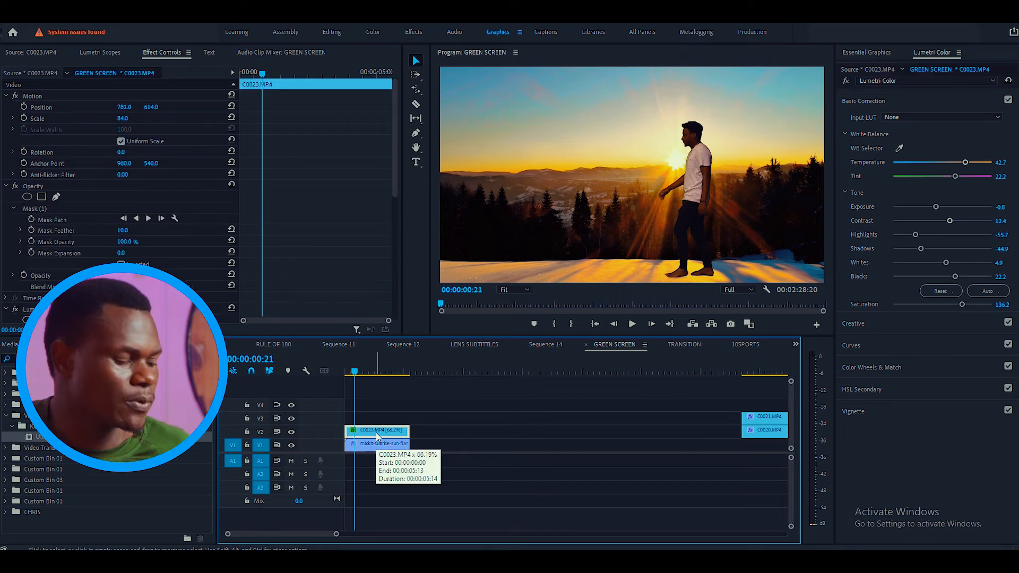
pyautogui.moveTo(376, 429); pyautogui.dragTo(374, 425)
pyautogui.click(375, 420)
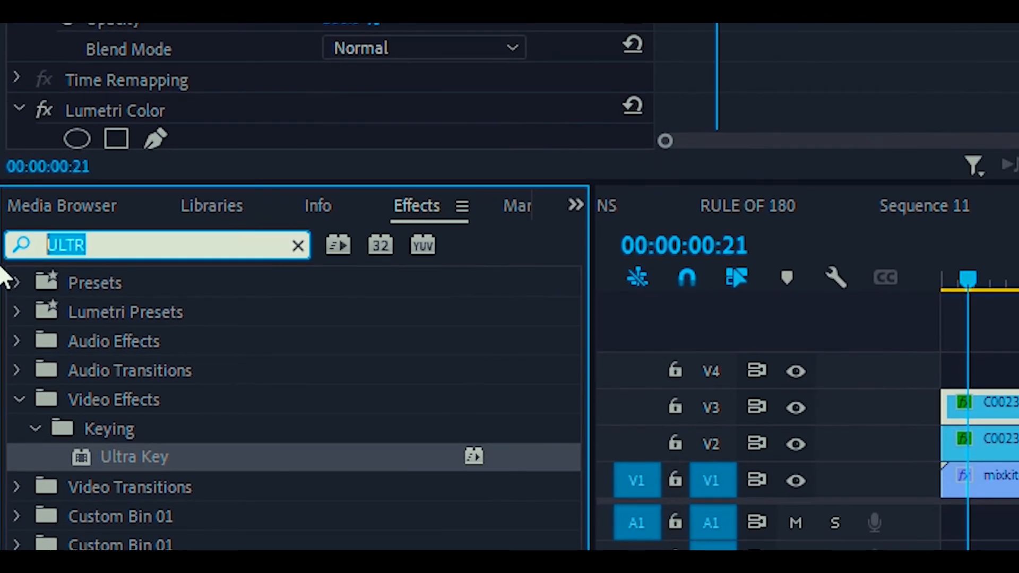
pyautogui.write('3D')
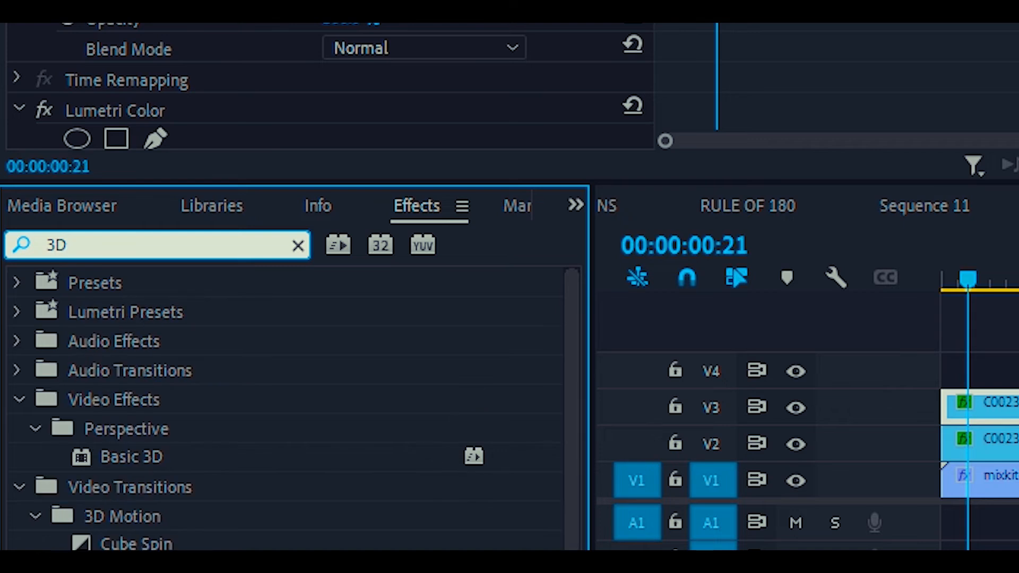
pyautogui.moveTo(142, 459); pyautogui.dragTo(979, 407)
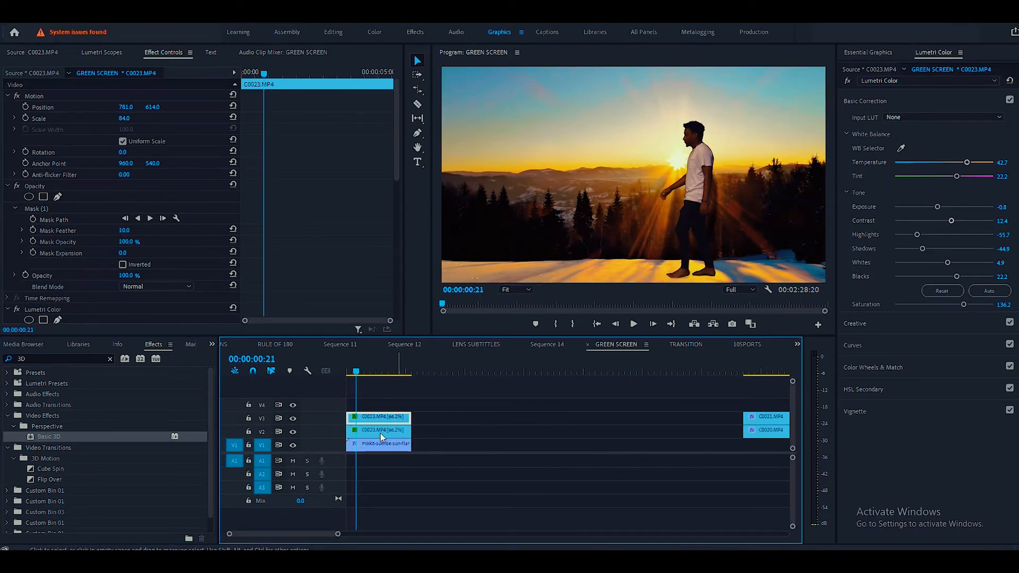
# Step: Set the copy's Basic 3D swivel to 2° and tilt to 101° to lay the figure flat
pyautogui.moveTo(398, 158); pyautogui.dragTo(394, 304)
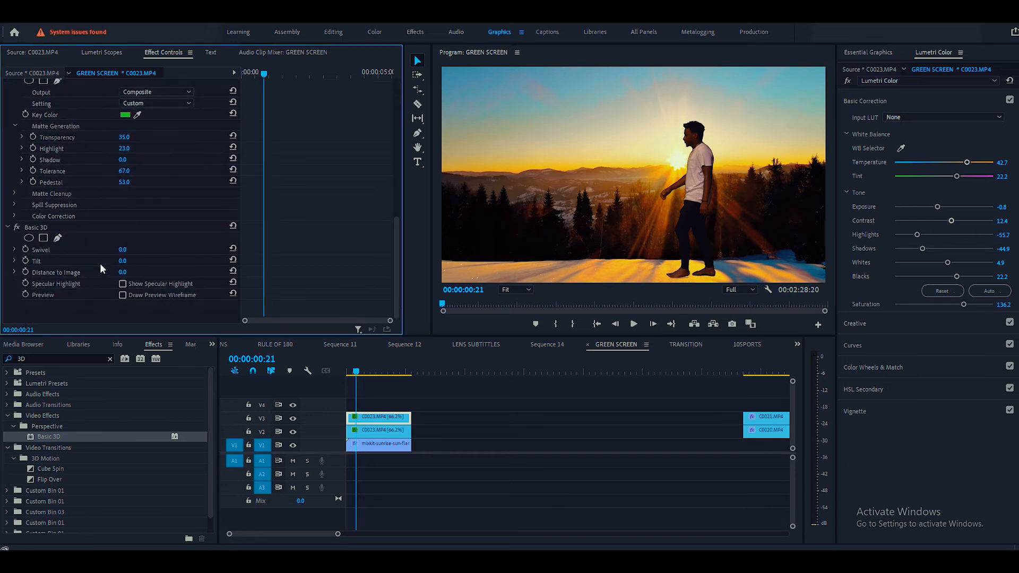
pyautogui.moveTo(123, 254)
pyautogui.mouseDown()
pyautogui.moveTo(143, 254)
pyautogui.moveTo(113, 250)
pyautogui.moveTo(124, 249)
pyautogui.mouseUp()
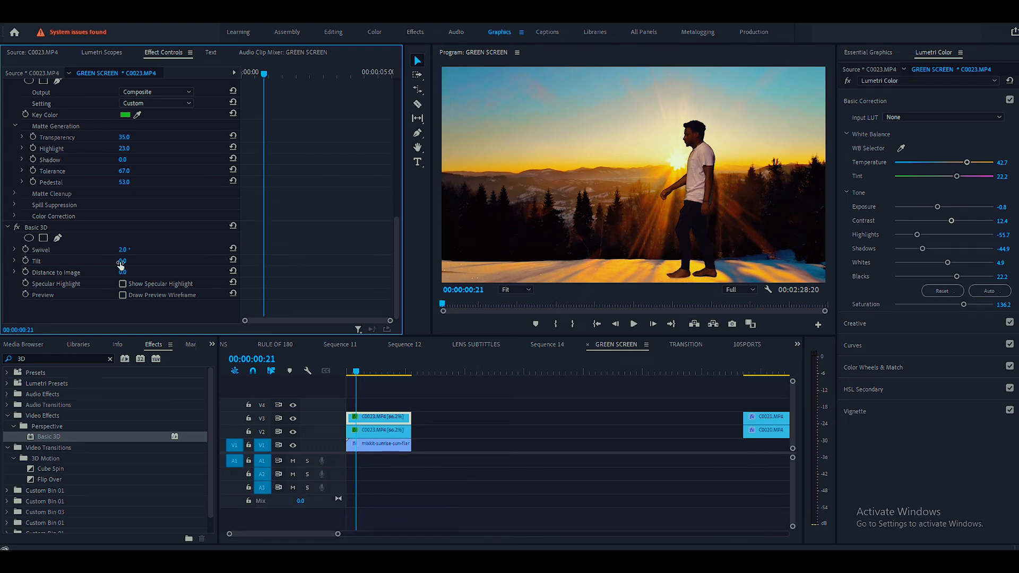
pyautogui.moveTo(125, 262); pyautogui.dragTo(179, 261)
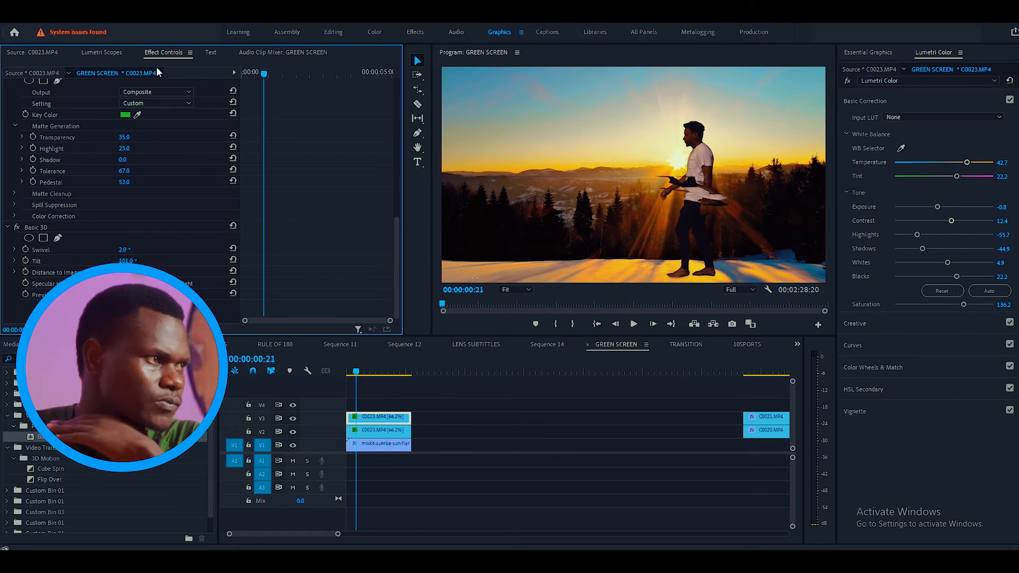
# Step: Scale the tilted copy to 100 and position it at the walking man's feet as a shadow, with horizontal position 729
pyautogui.moveTo(397, 236); pyautogui.dragTo(428, 72)
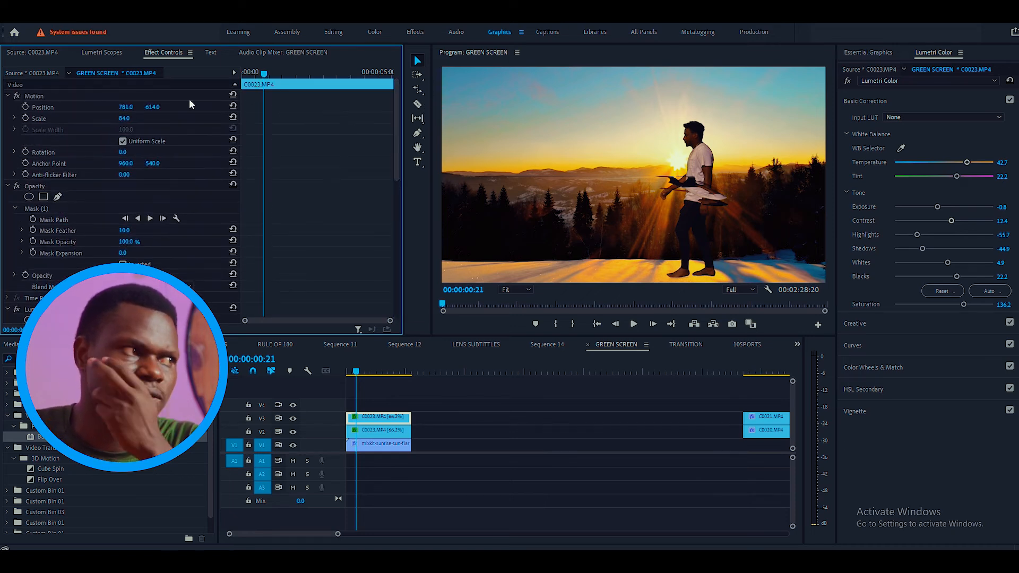
pyautogui.moveTo(152, 106); pyautogui.dragTo(372, 107)
pyautogui.moveTo(122, 108)
pyautogui.mouseDown()
pyautogui.moveTo(153, 107)
pyautogui.moveTo(125, 107)
pyautogui.moveTo(122, 118)
pyautogui.moveTo(134, 118)
pyautogui.mouseUp()
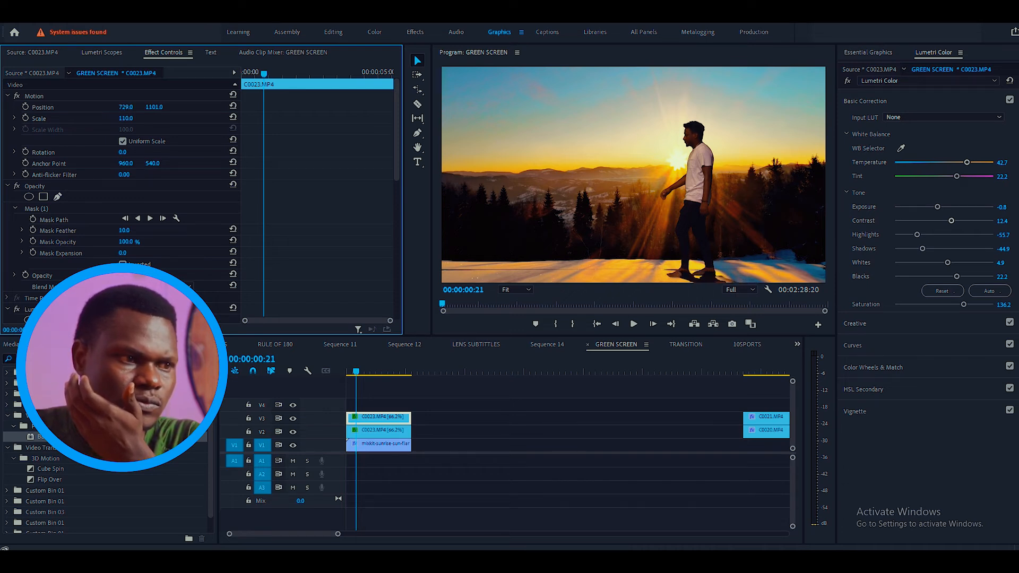
pyautogui.moveTo(149, 109); pyautogui.dragTo(173, 110)
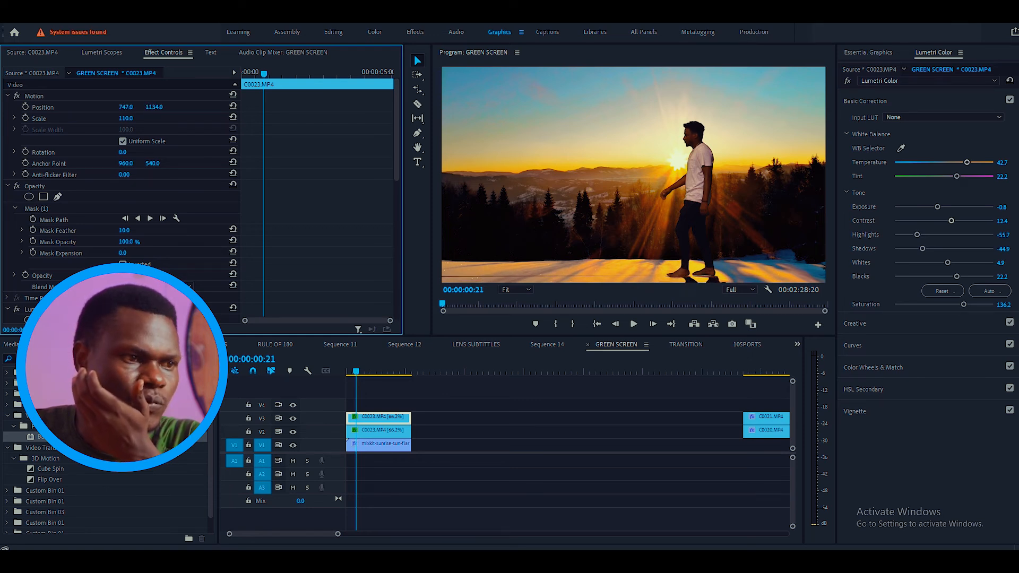
pyautogui.click(154, 107)
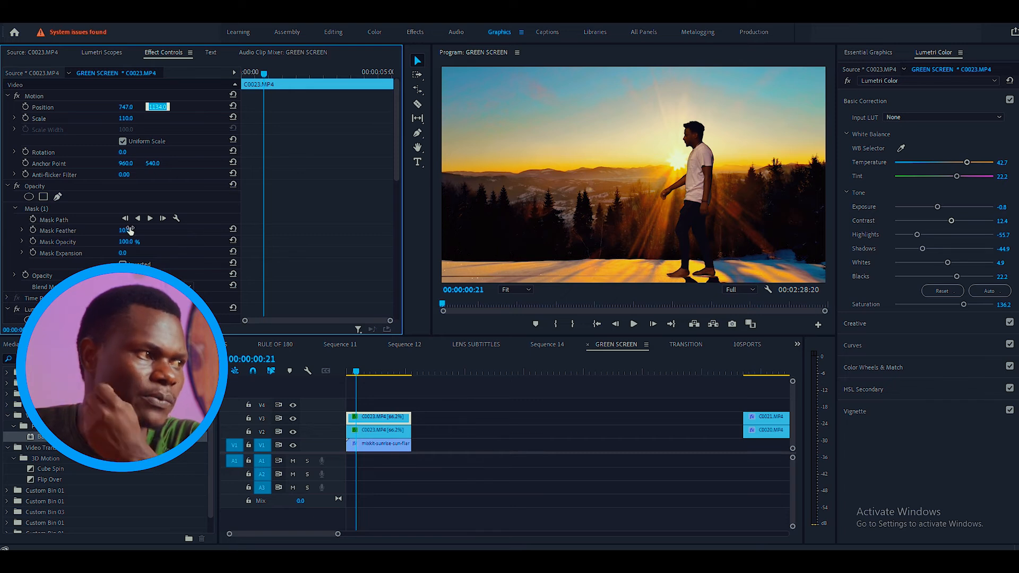
pyautogui.moveTo(399, 177); pyautogui.dragTo(243, 292)
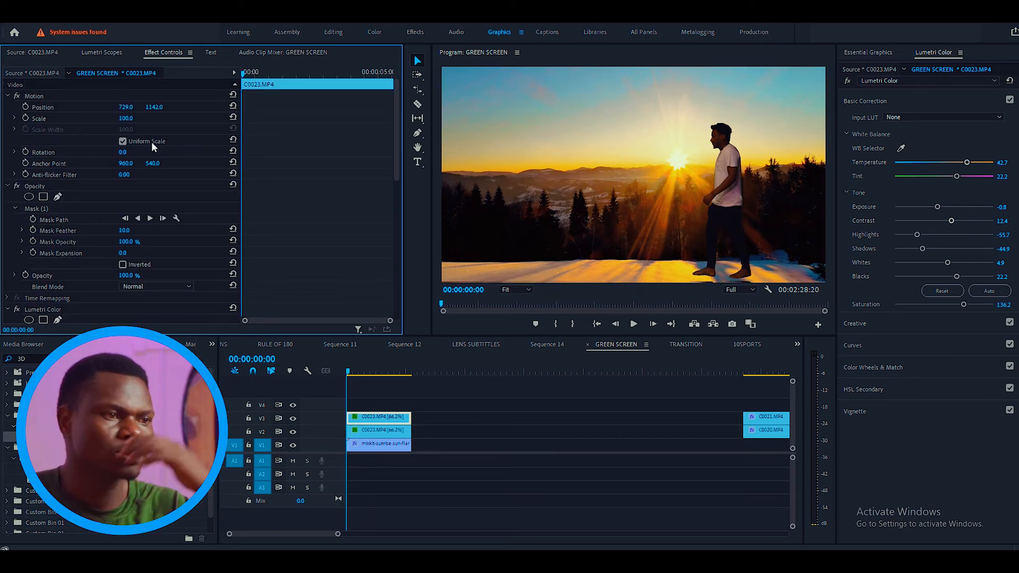
pyautogui.moveTo(154, 107); pyautogui.dragTo(144, 106)
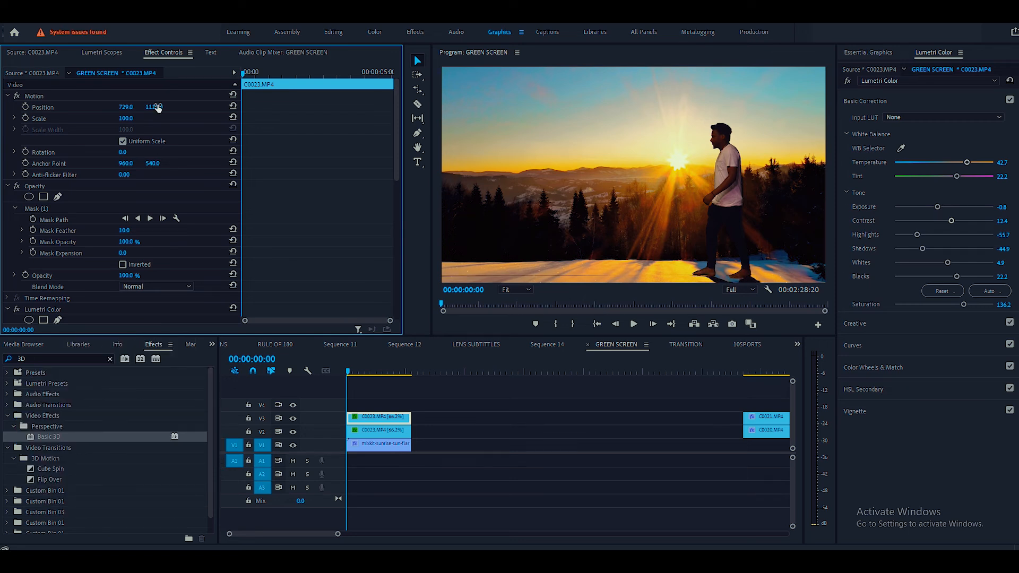